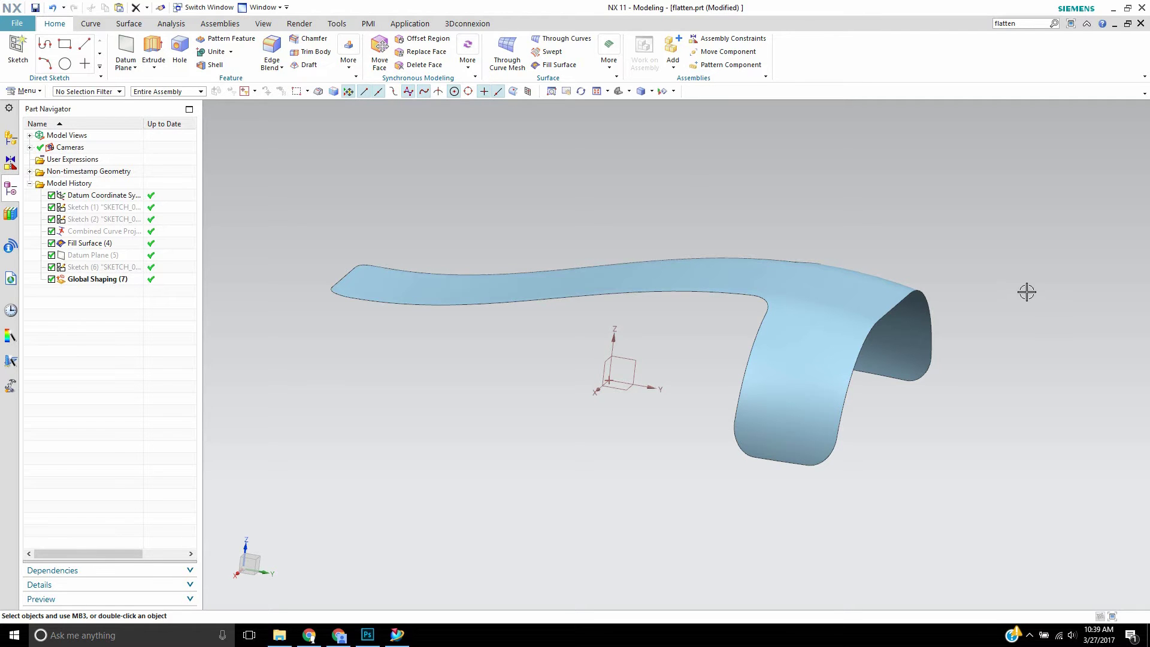
Step: Orbit around the curved T-shaped sheet to inspect it from several angles, including the curled end
{"action": "mouse_move", "coordinate": [648, 242]}
{"action": "middle_mouse_down"}
{"action": "mouse_move", "coordinate": [653, 219]}
{"action": "mouse_move", "coordinate": [568, 198]}
{"action": "mouse_move", "coordinate": [516, 203]}
{"action": "mouse_move", "coordinate": [665, 218]}
{"action": "mouse_move", "coordinate": [667, 247]}
{"action": "middle_mouse_up"}
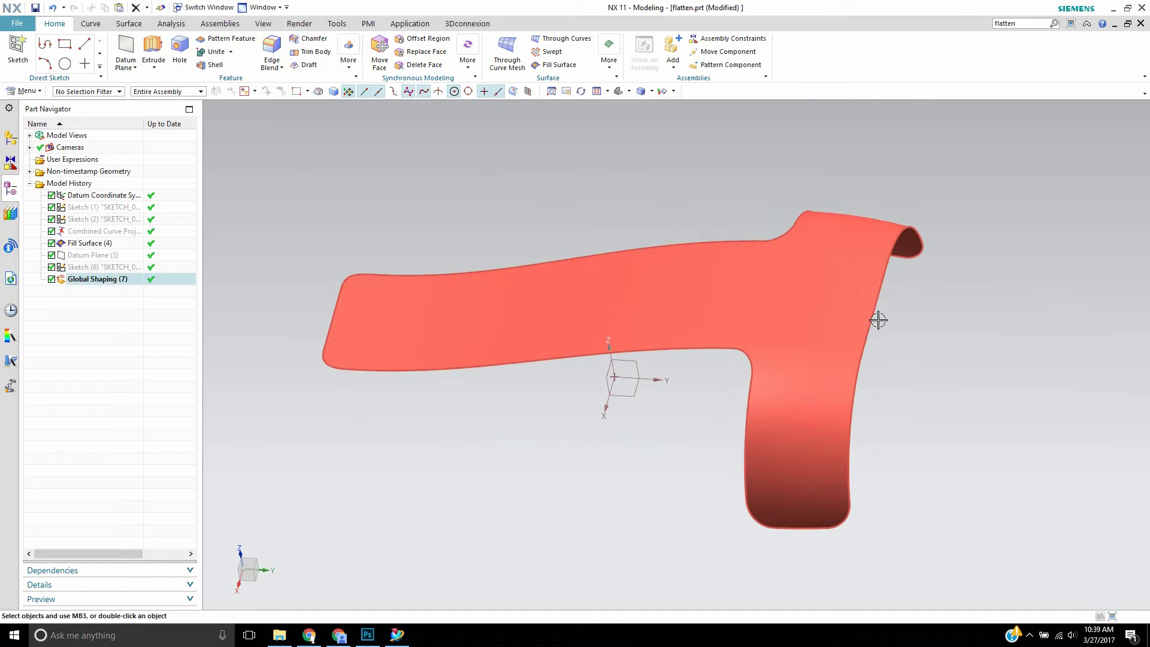
{"action": "middle_click_drag", "start_coordinate": [877, 320], "coordinate": [824, 282]}
{"action": "left_click", "coordinate": [660, 297]}
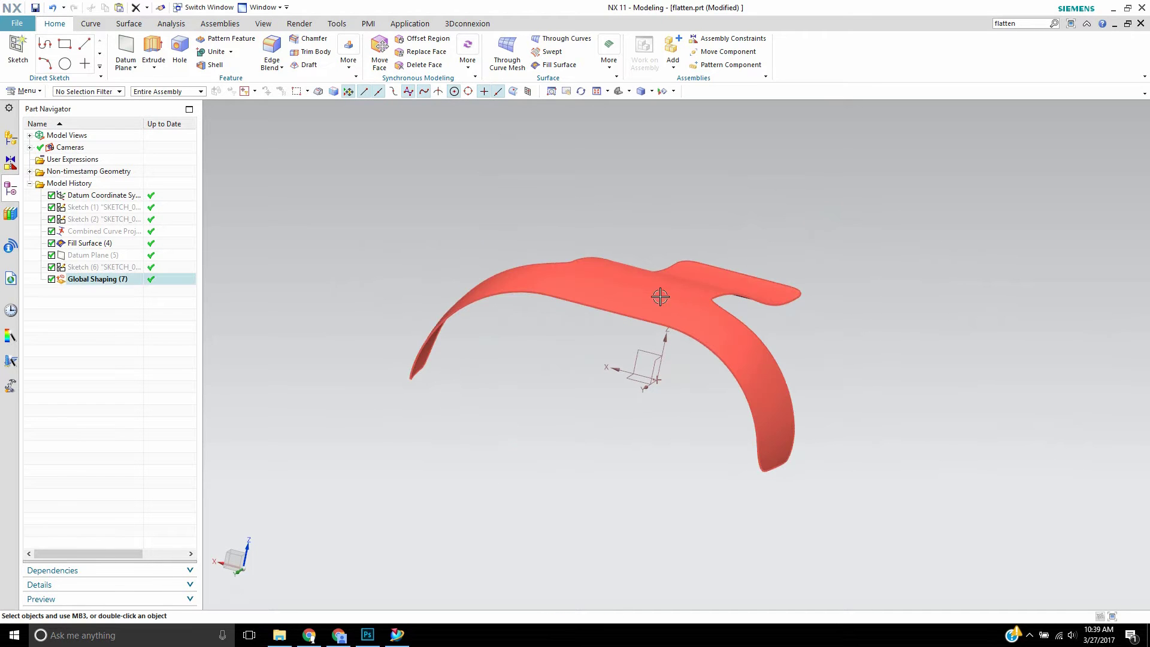
{"action": "key", "text": "Escape"}
{"action": "middle_click_drag", "start_coordinate": [559, 203], "coordinate": [626, 251]}
{"action": "left_click", "coordinate": [420, 382]}
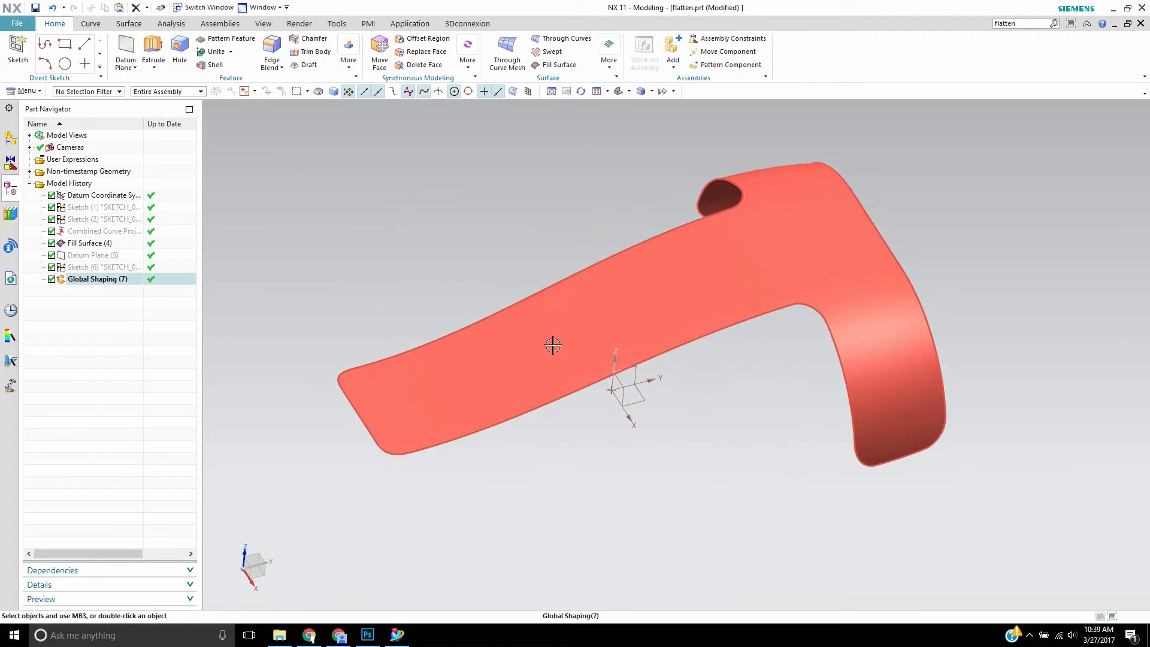
{"action": "key", "text": "Escape"}
{"action": "middle_click_drag", "start_coordinate": [936, 243], "coordinate": [952, 236]}
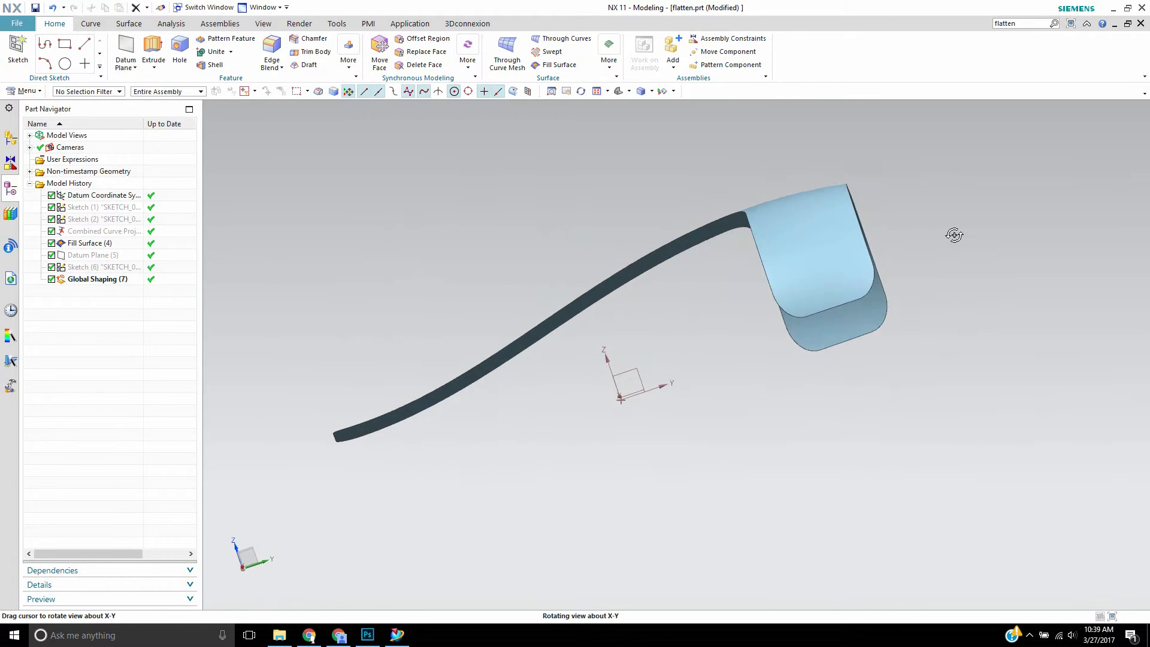
{"action": "left_click", "coordinate": [787, 222]}
{"action": "key", "text": "Escape"}
{"action": "middle_click_drag", "start_coordinate": [892, 200], "coordinate": [934, 249]}
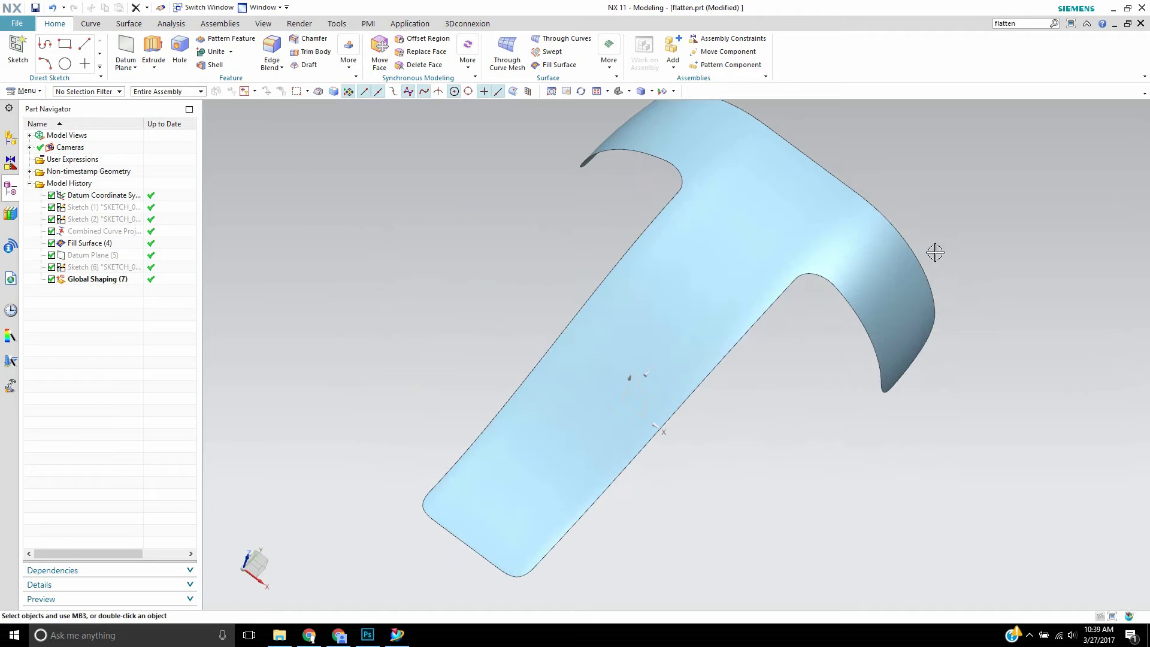
{"action": "left_click", "coordinate": [929, 277]}
{"action": "key", "text": "Escape"}
{"action": "middle_click_drag", "start_coordinate": [992, 224], "coordinate": [944, 208]}
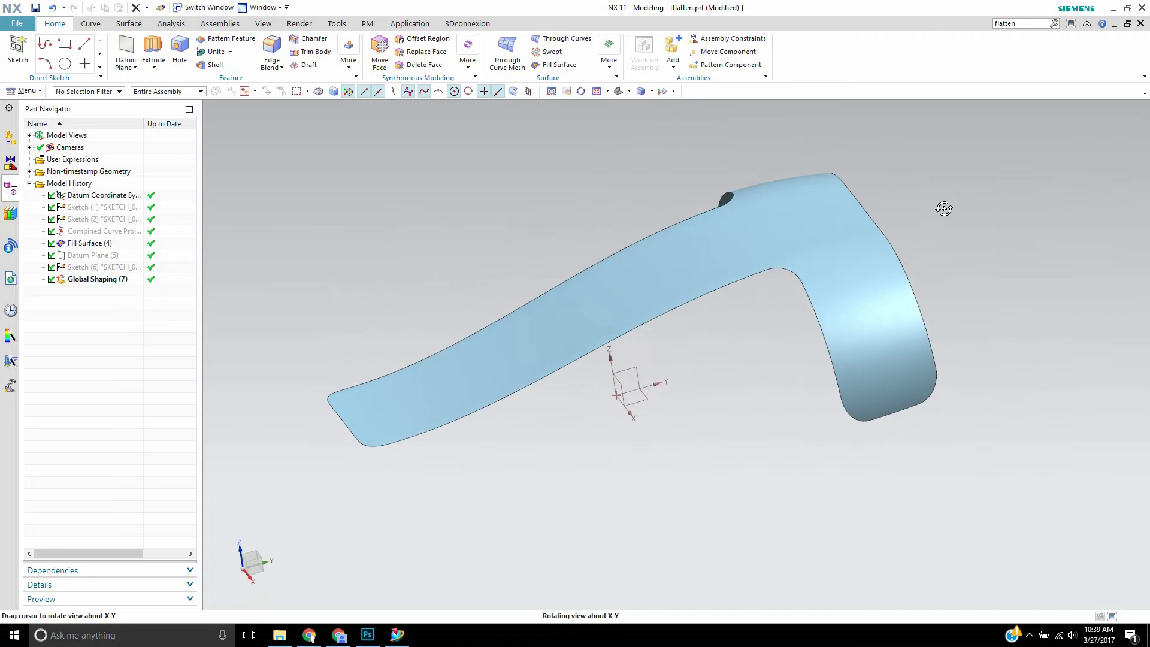
{"action": "left_click", "coordinate": [870, 347]}
{"action": "key", "text": "Escape"}
{"action": "left_click", "coordinate": [417, 369]}
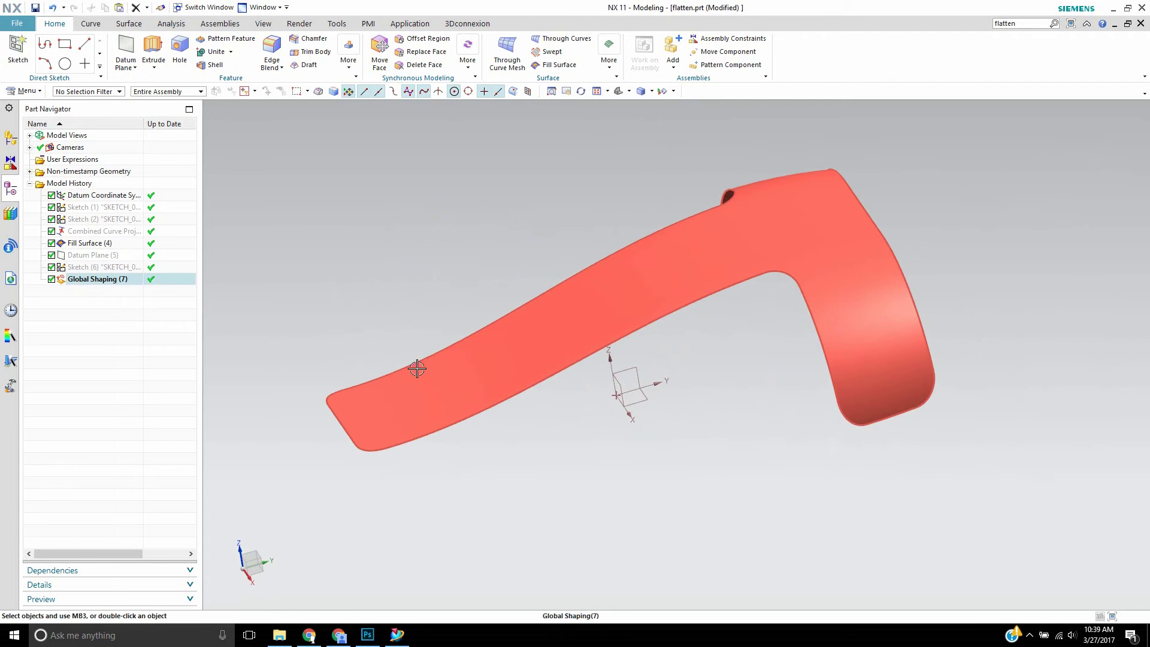
{"action": "key", "text": "Escape"}
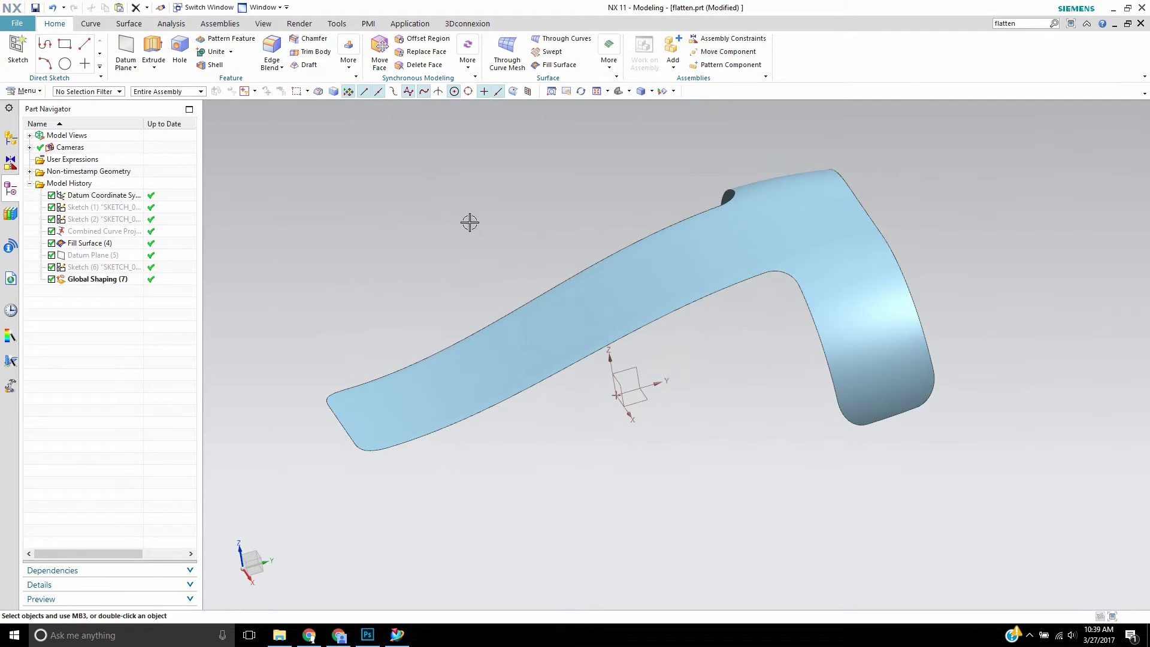
{"action": "middle_click_drag", "start_coordinate": [988, 270], "coordinate": [975, 344]}
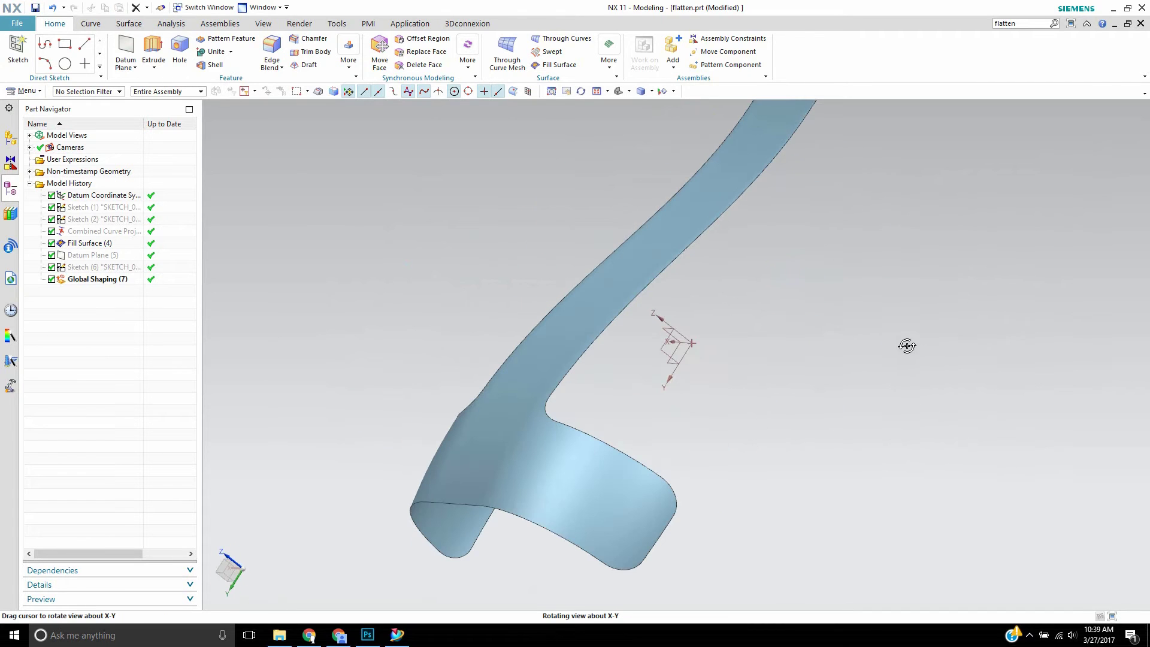
{"action": "left_click", "coordinate": [638, 493]}
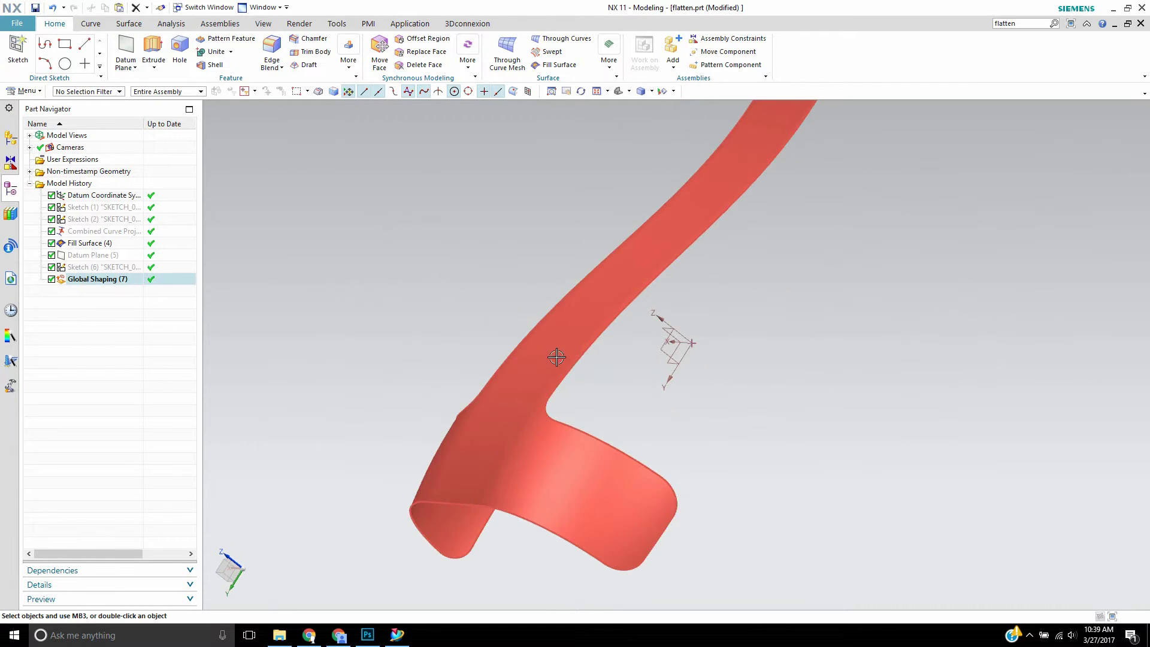
{"action": "key", "text": "Escape"}
{"action": "middle_click_drag", "start_coordinate": [911, 282], "coordinate": [929, 251]}
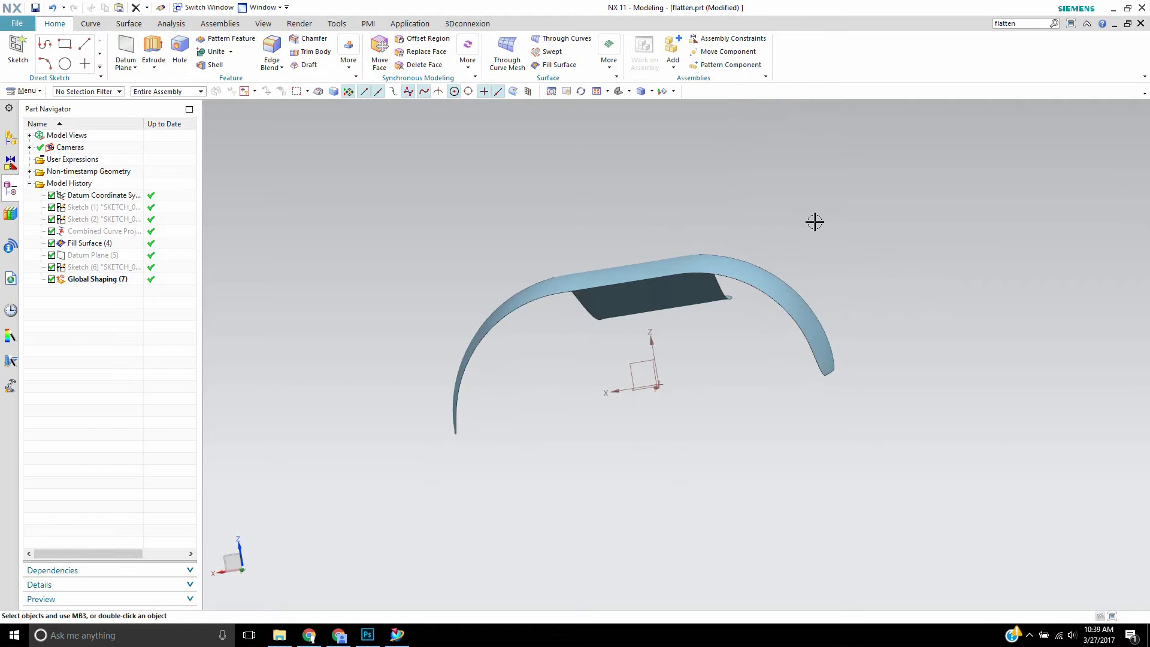
{"action": "middle_click_drag", "start_coordinate": [789, 227], "coordinate": [652, 260]}
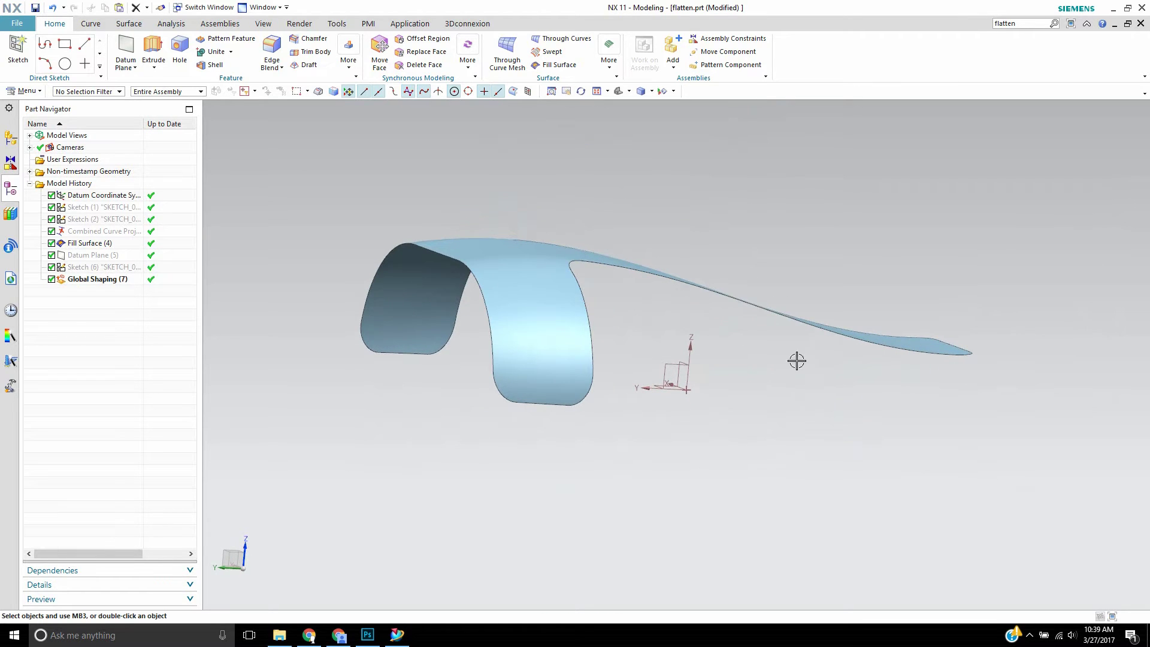
{"action": "middle_click_drag", "start_coordinate": [840, 242], "coordinate": [815, 279]}
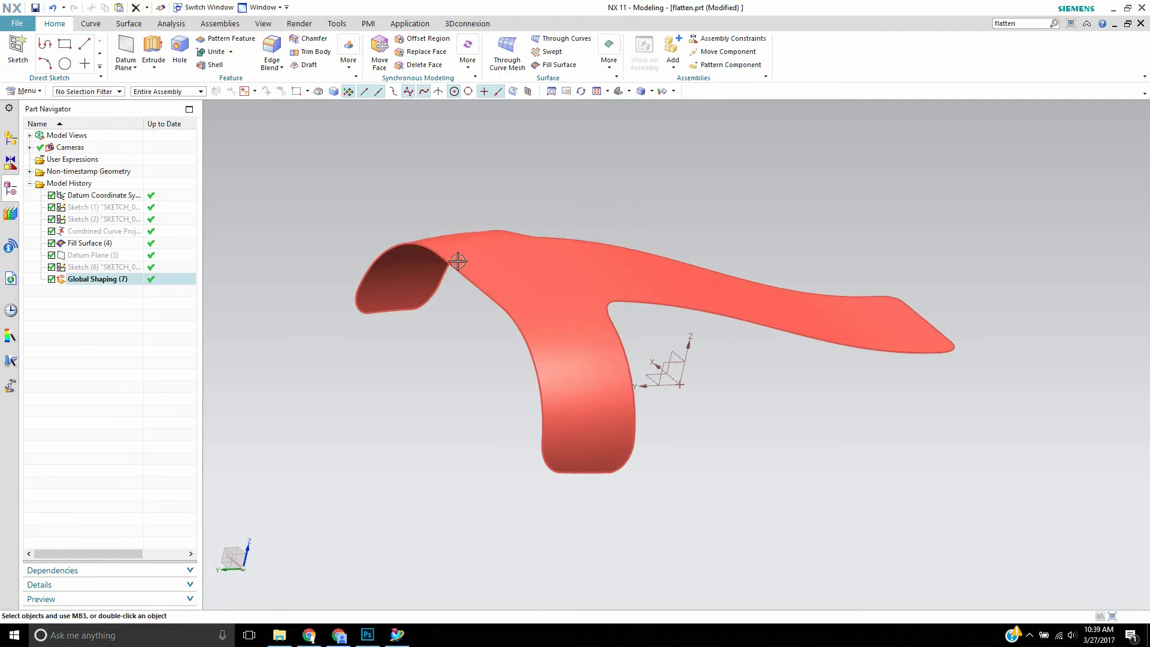
Step: Flatten the curved sheet face with Flattening and Forming, using the datum origin and Z-axis as primary direction
{"action": "left_click", "coordinate": [125, 24]}
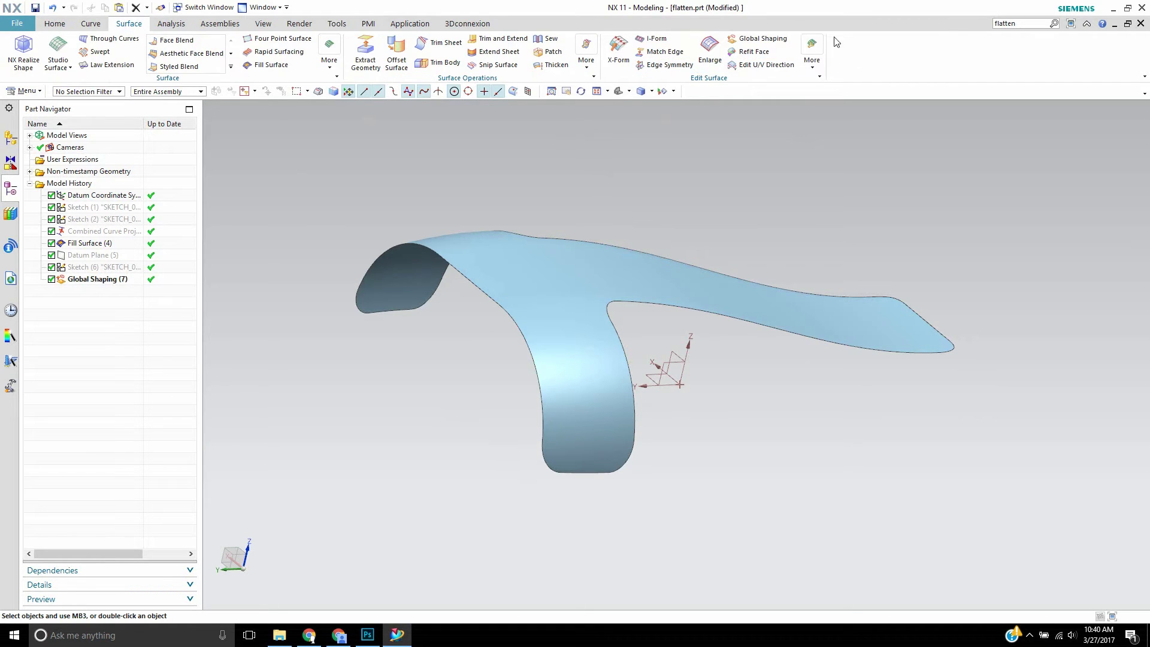
{"action": "left_click", "coordinate": [814, 67]}
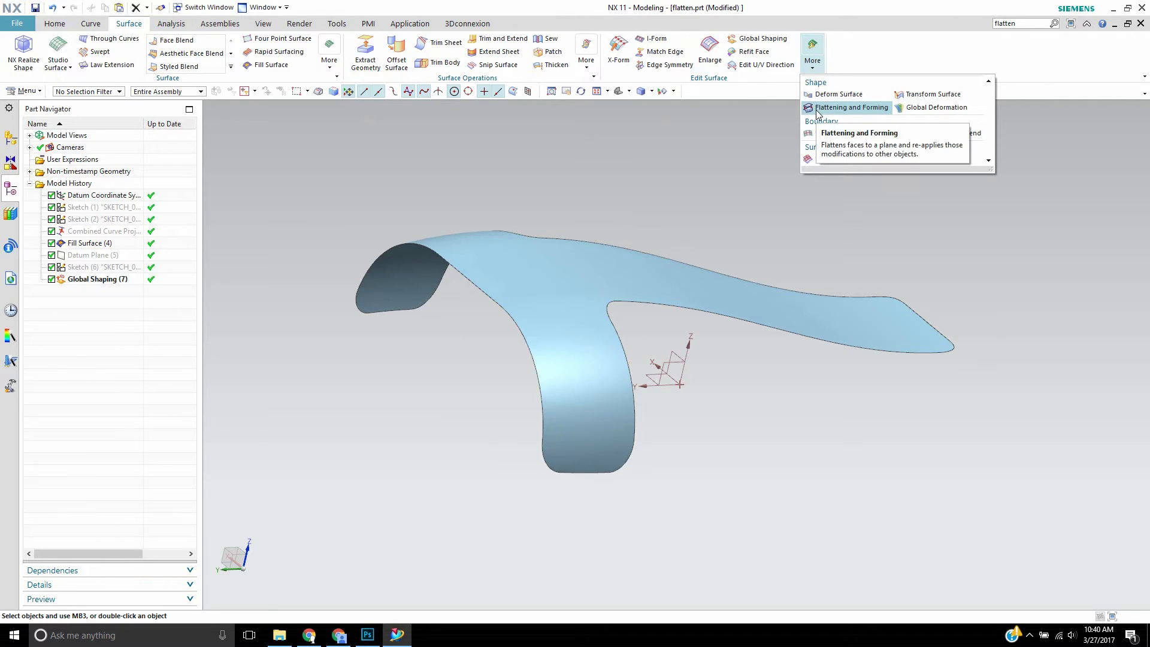
{"action": "left_click", "coordinate": [818, 109]}
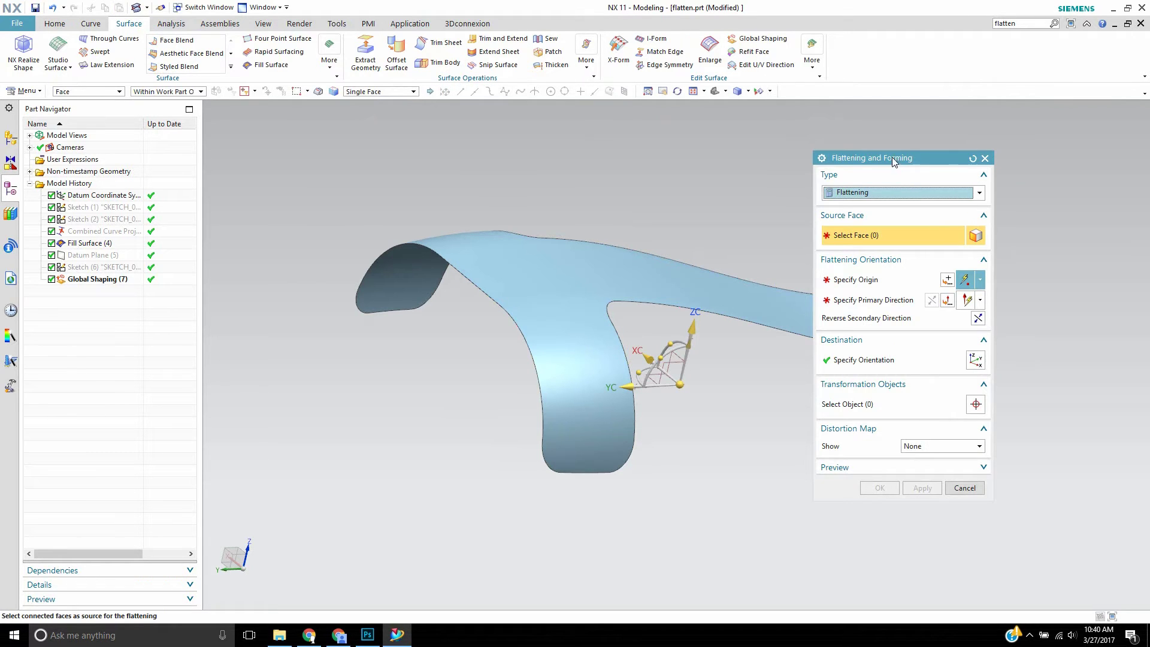
{"action": "left_click_drag", "start_coordinate": [892, 160], "coordinate": [1016, 156]}
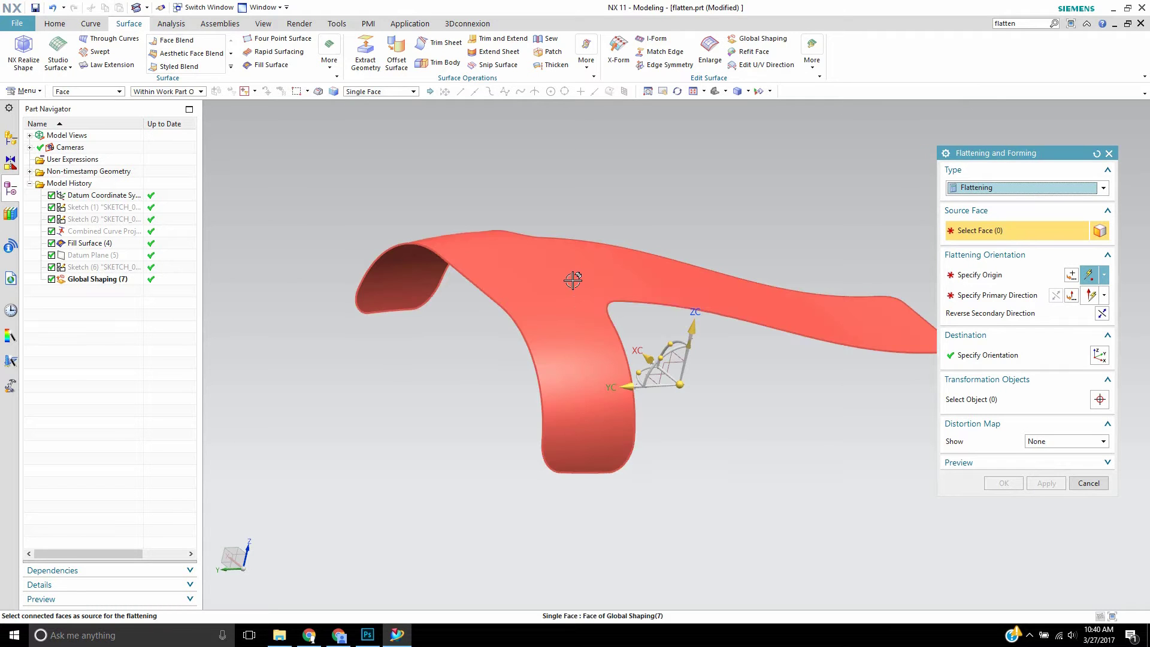
{"action": "left_click", "coordinate": [594, 298]}
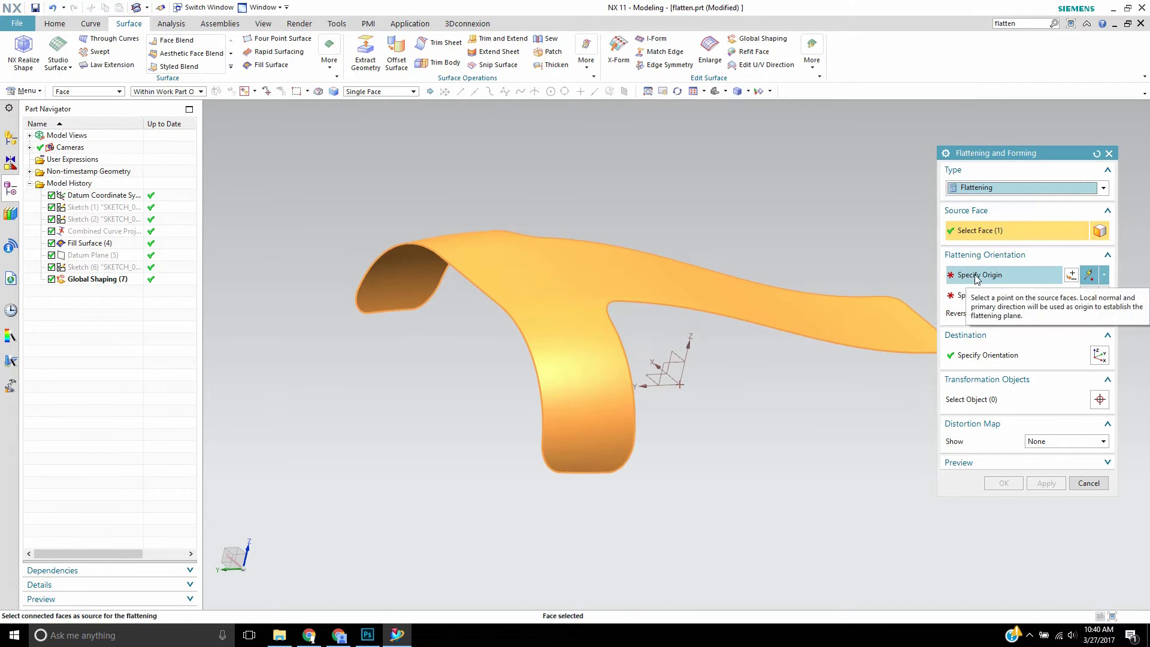
{"action": "mouse_move", "coordinate": [741, 193]}
{"action": "middle_mouse_down"}
{"action": "mouse_move", "coordinate": [721, 177]}
{"action": "mouse_move", "coordinate": [750, 215]}
{"action": "mouse_move", "coordinate": [729, 199]}
{"action": "middle_mouse_up"}
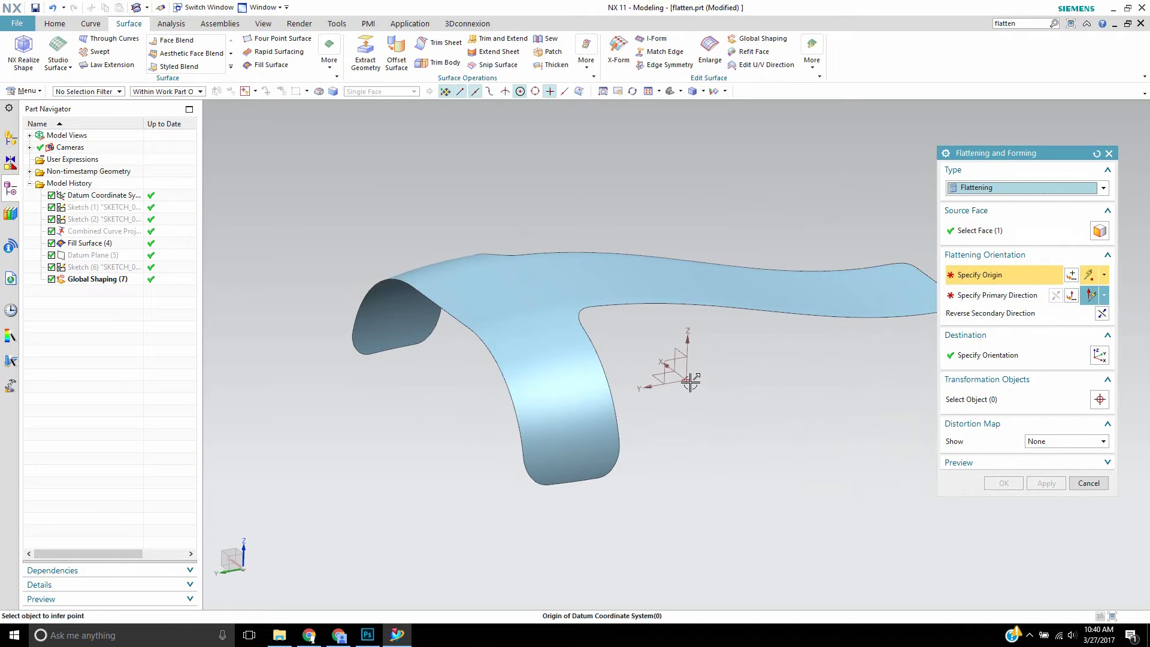
{"action": "left_click", "coordinate": [691, 381]}
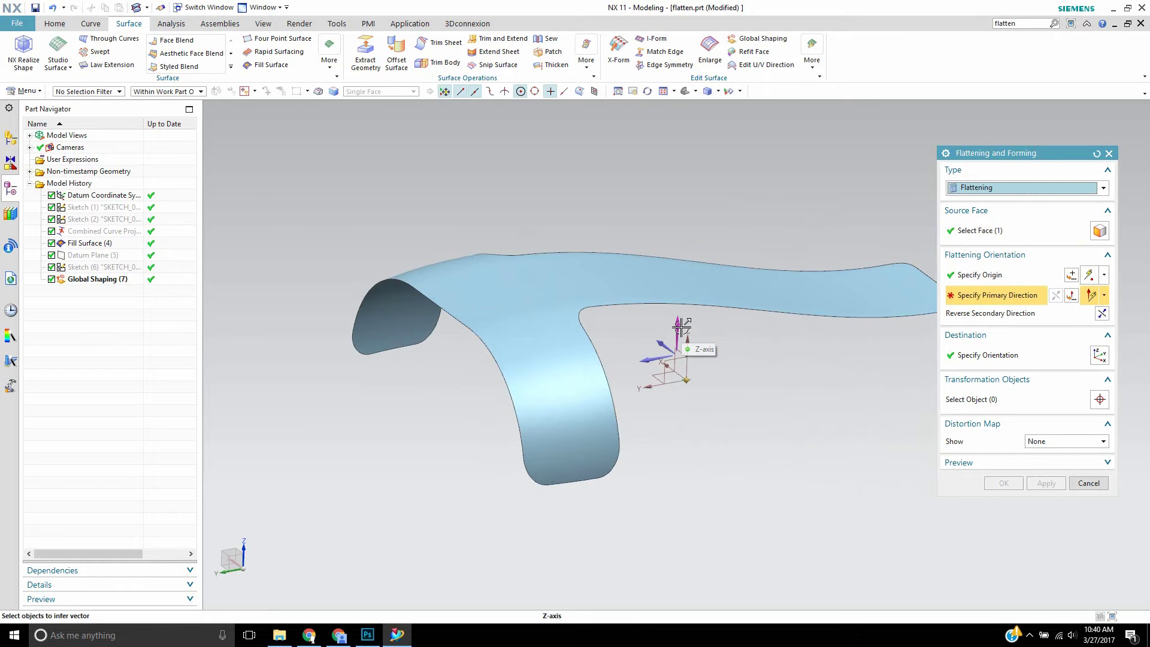
{"action": "left_click", "coordinate": [682, 328]}
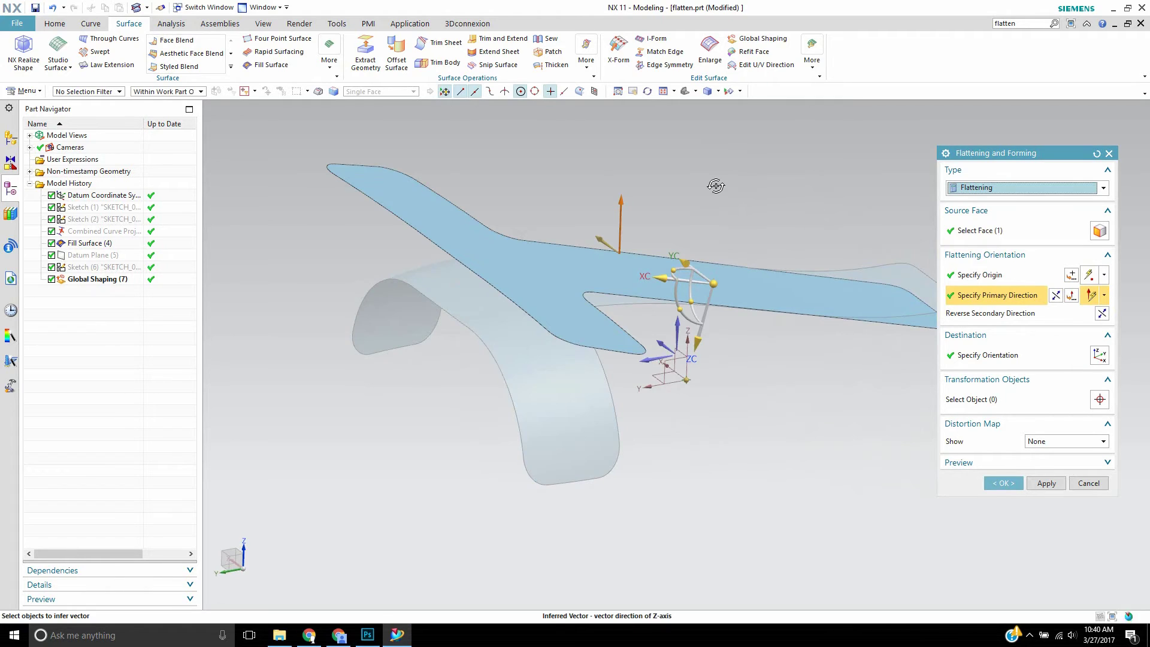
{"action": "middle_click_drag", "start_coordinate": [715, 186], "coordinate": [611, 229]}
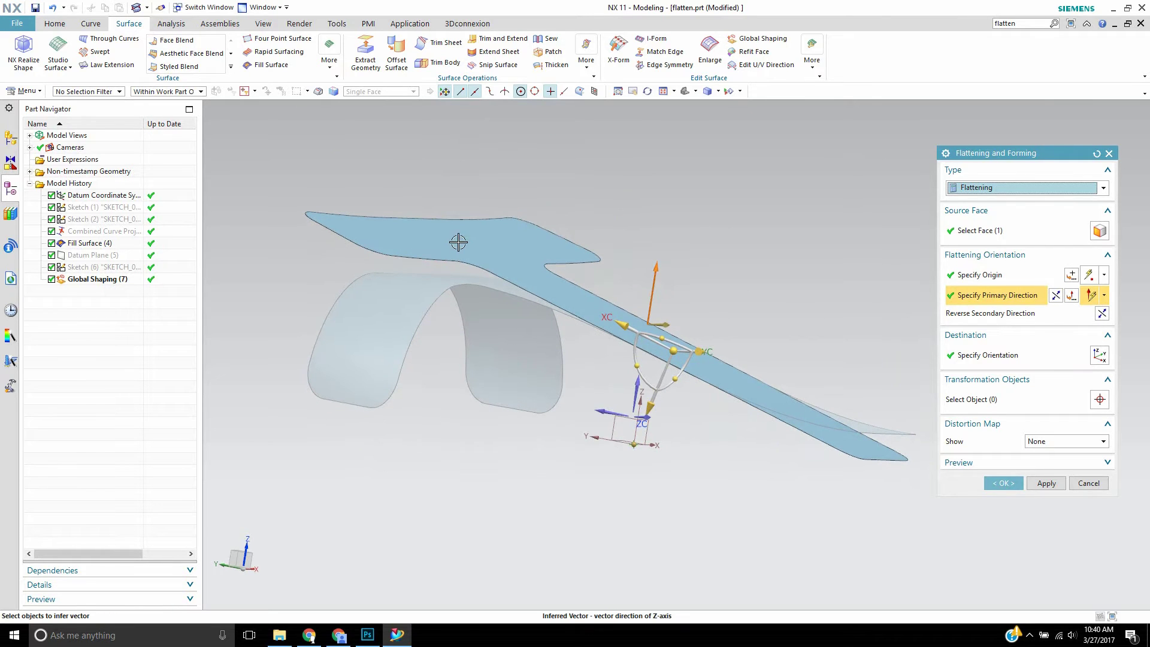
{"action": "left_click", "coordinate": [1006, 485]}
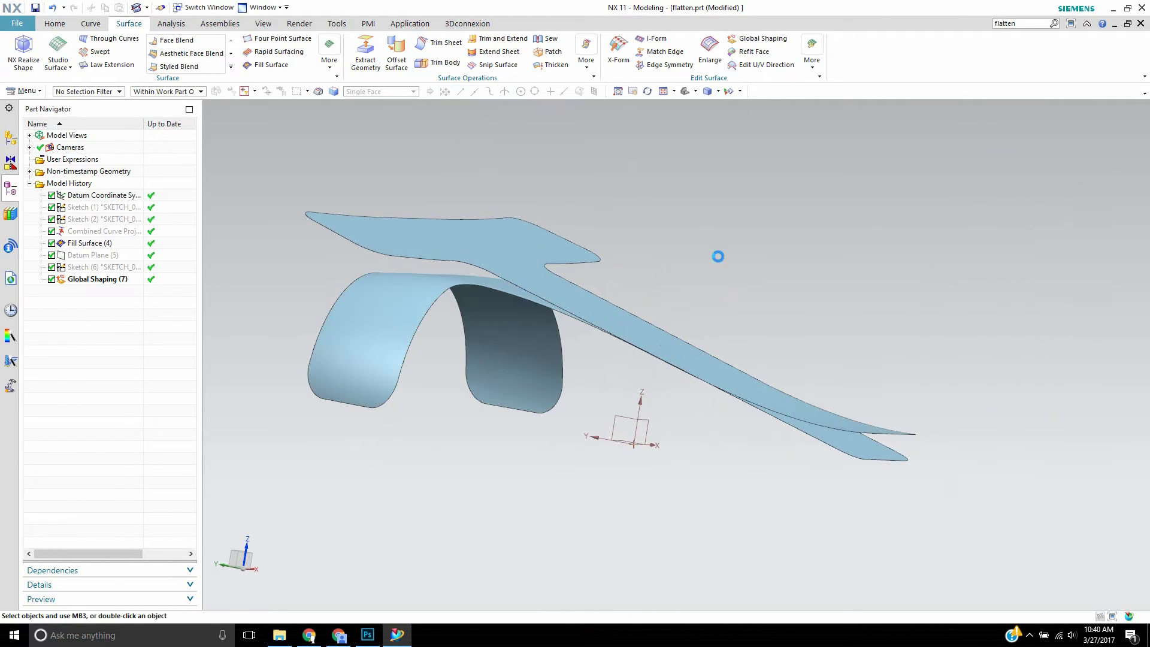
Step: Hide the original curved Global Shaping (7) sheet
{"action": "right_click", "coordinate": [389, 306]}
{"action": "left_click", "coordinate": [404, 333]}
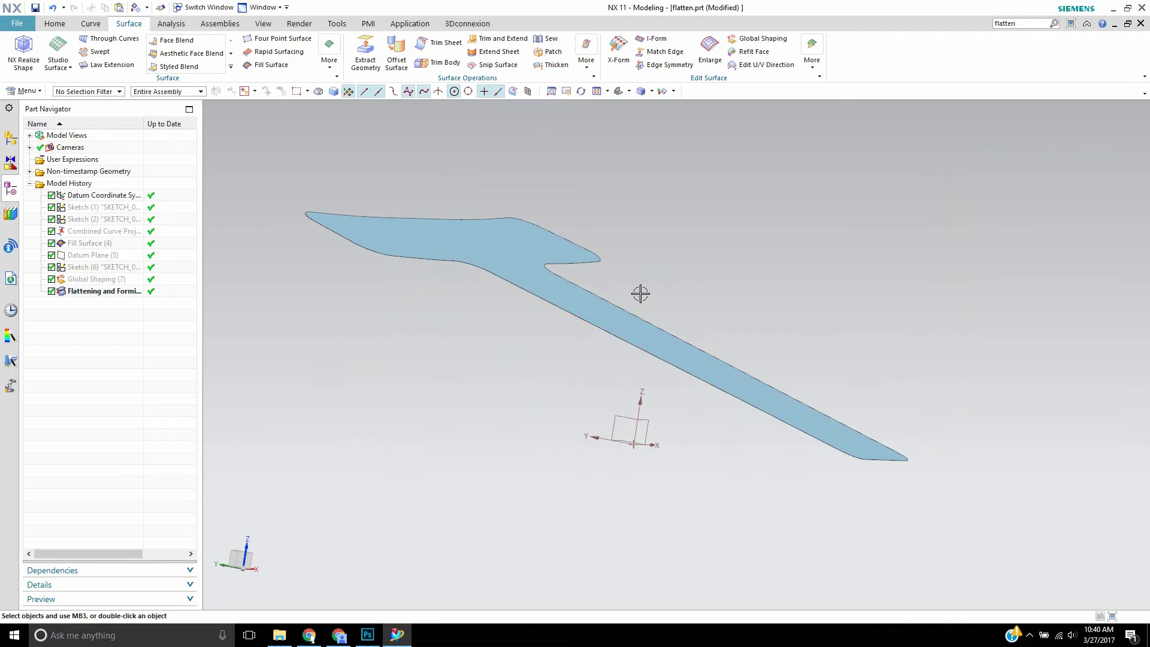
{"action": "middle_click_drag", "start_coordinate": [636, 292], "coordinate": [706, 293]}
Step: Start a new sketch on the flattened T-shaped face
{"action": "left_click", "coordinate": [58, 24]}
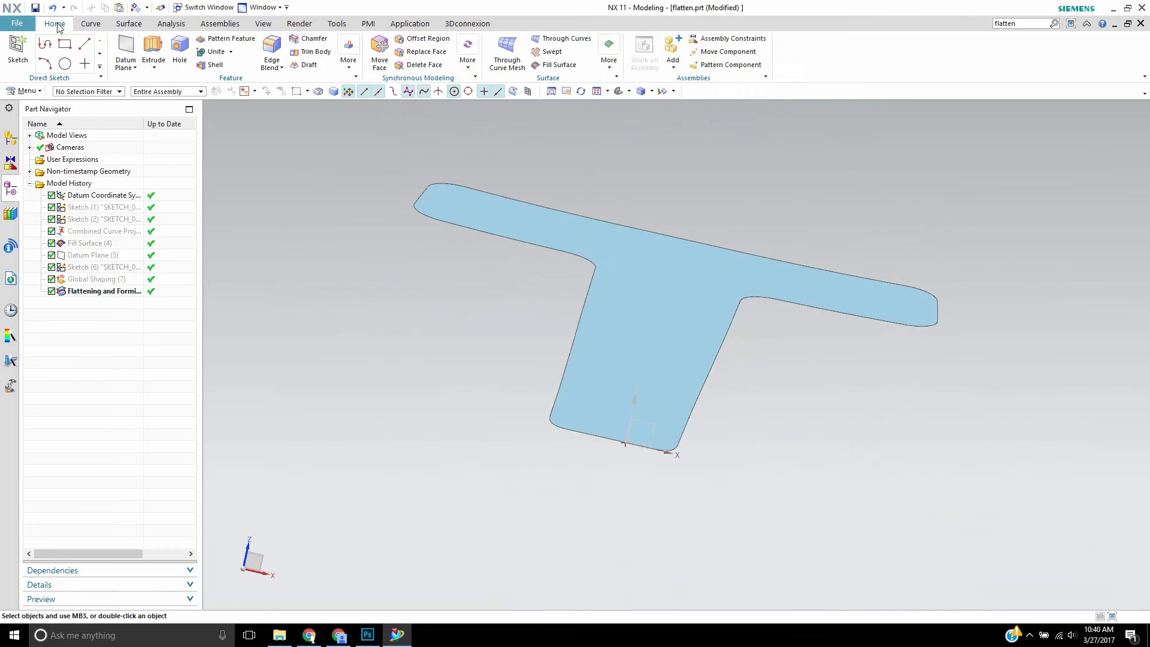
{"action": "left_click", "coordinate": [18, 51]}
{"action": "left_click", "coordinate": [674, 269]}
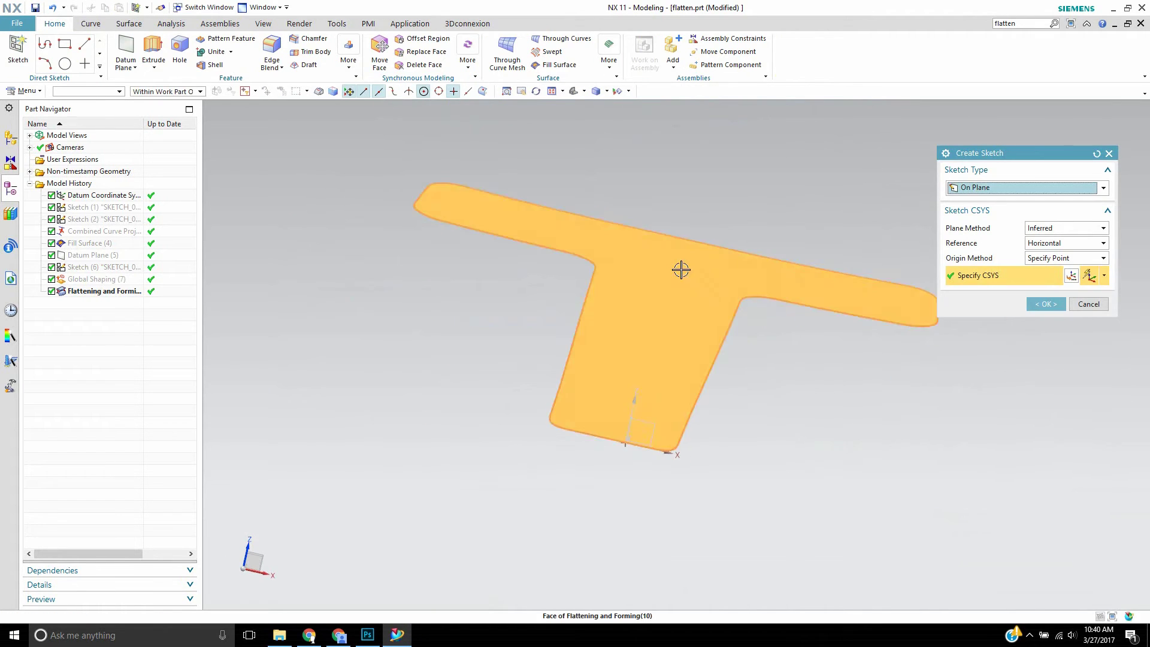
{"action": "left_click", "coordinate": [1043, 304]}
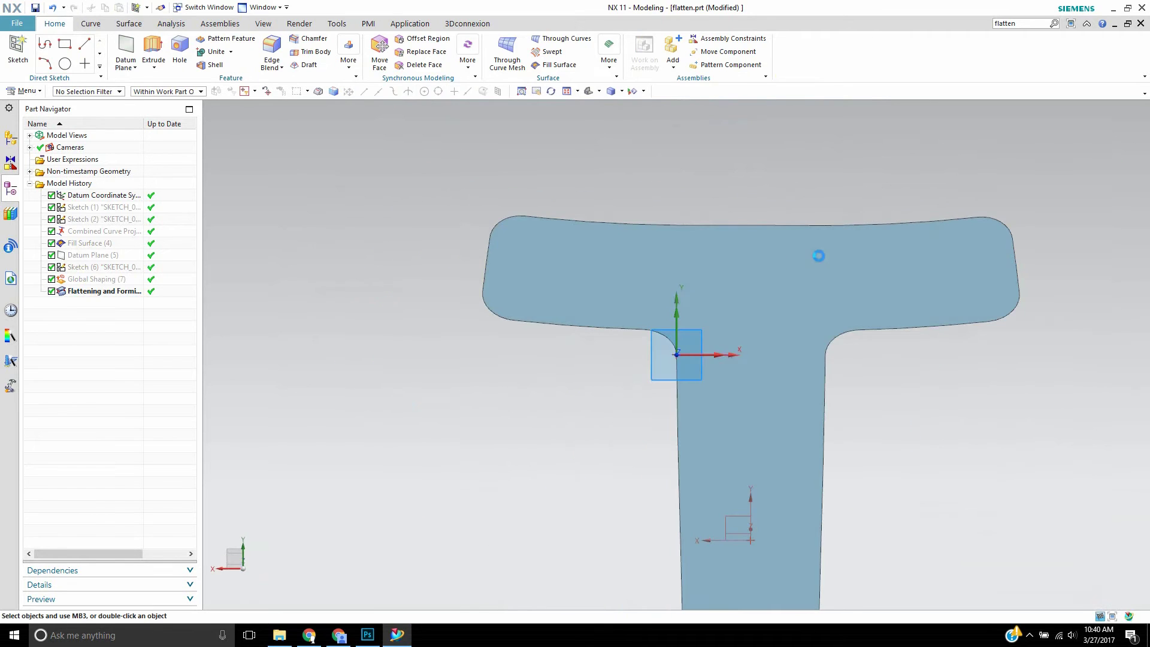
Step: Draw two hole circles, one in the left flange and one near the bottom of the stem
{"action": "scroll", "coordinate": [636, 189], "scroll_direction": "down", "scroll_amount": 4}
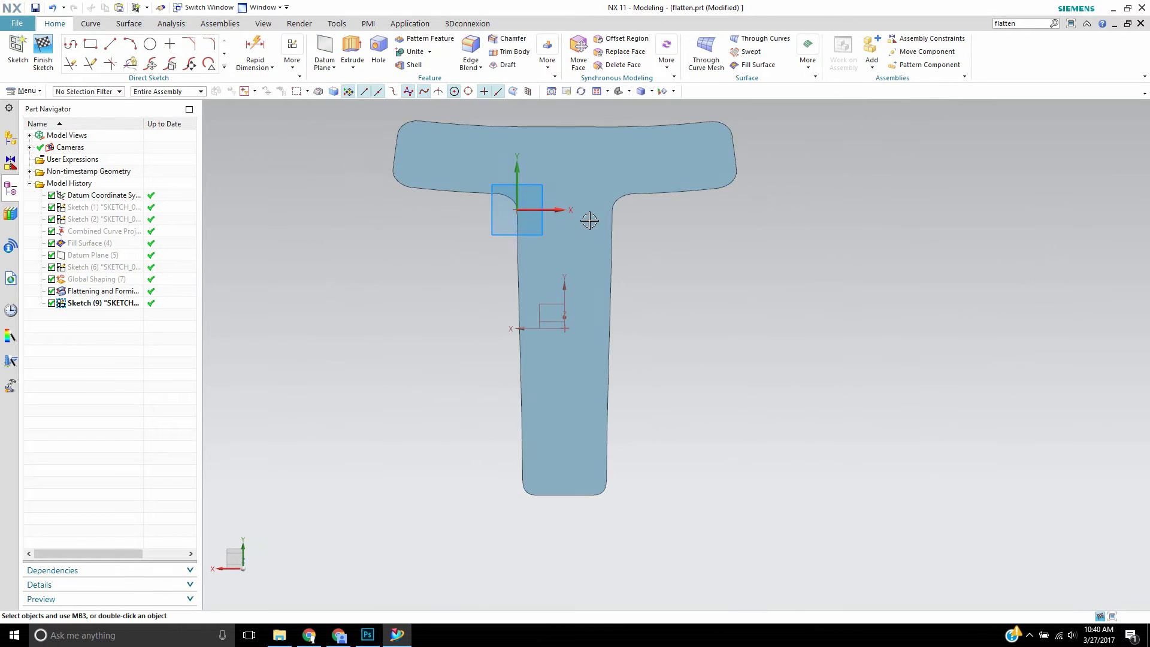
{"action": "middle_click_drag", "start_coordinate": [544, 265], "coordinate": [542, 273], "text": "shift"}
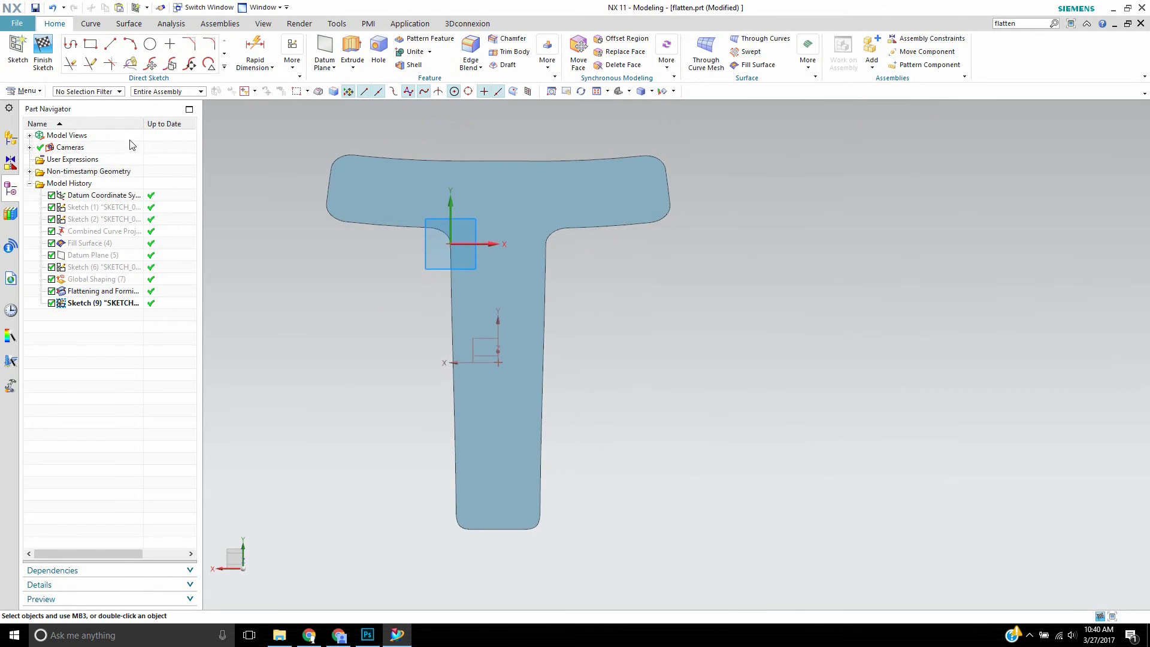
{"action": "left_click", "coordinate": [148, 46]}
{"action": "scroll", "coordinate": [372, 189], "scroll_direction": "up", "scroll_amount": 2}
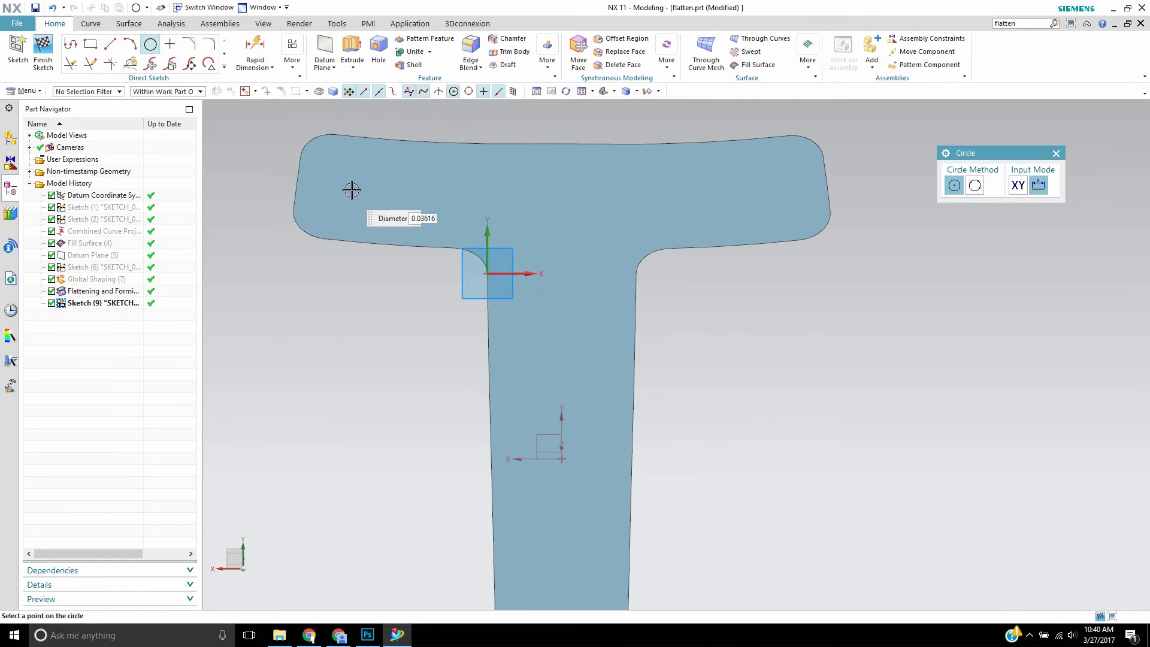
{"action": "left_click", "coordinate": [345, 190]}
{"action": "left_click", "coordinate": [356, 177]}
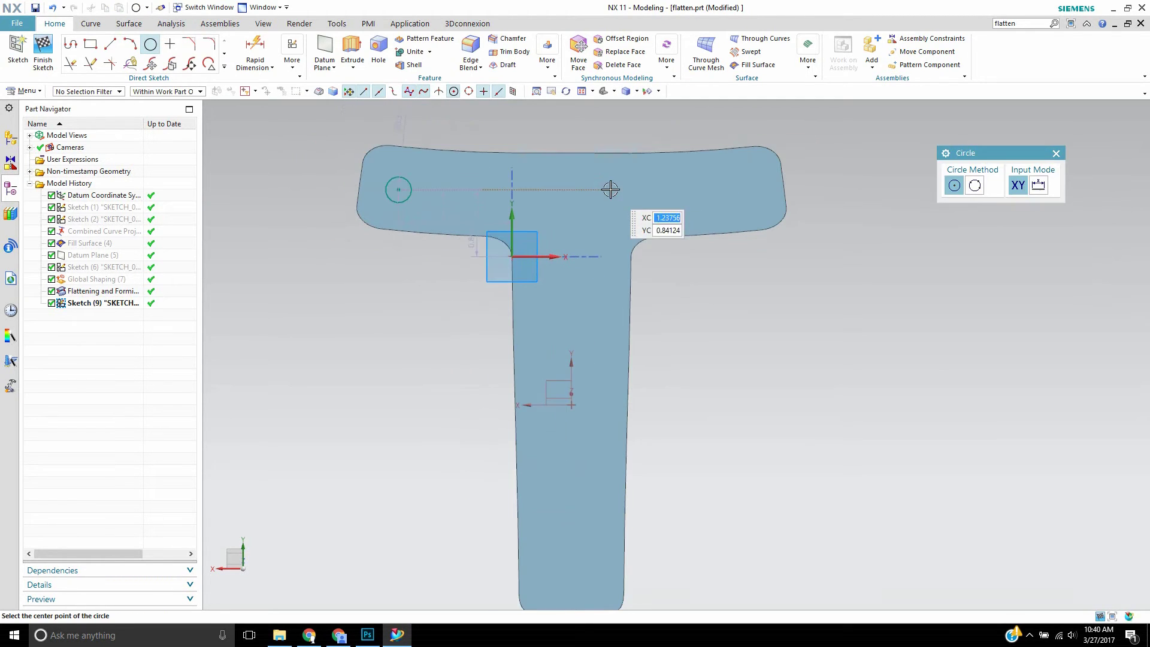
{"action": "scroll", "coordinate": [577, 530], "scroll_direction": "down", "scroll_amount": 2}
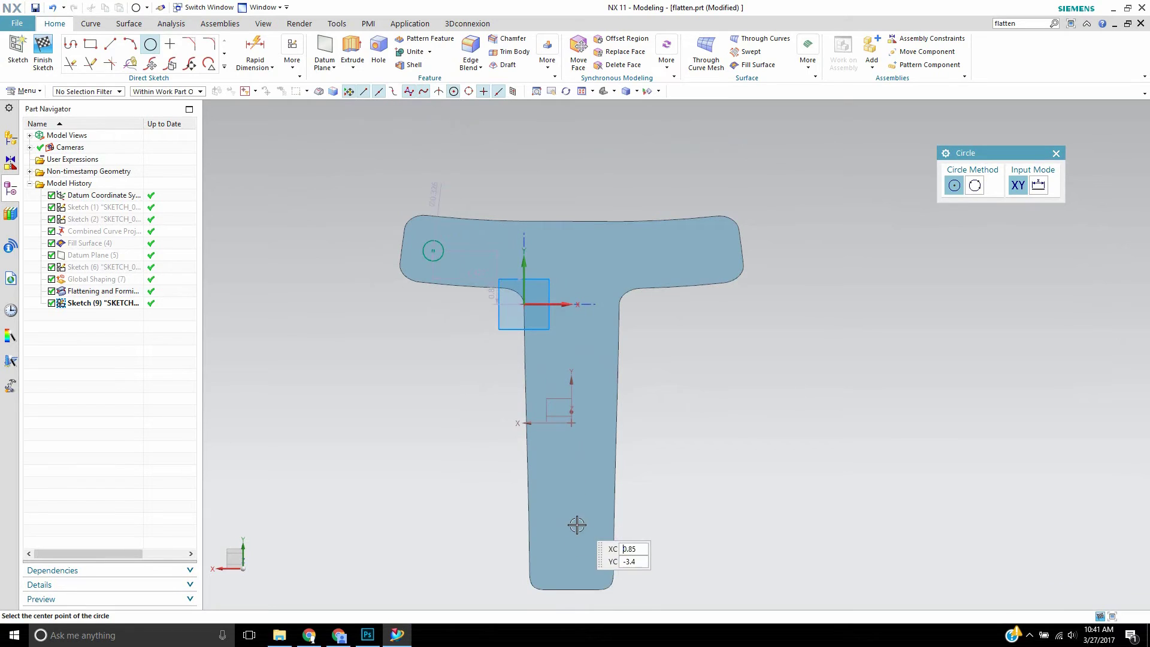
{"action": "left_click", "coordinate": [570, 562]}
{"action": "left_click", "coordinate": [576, 553]}
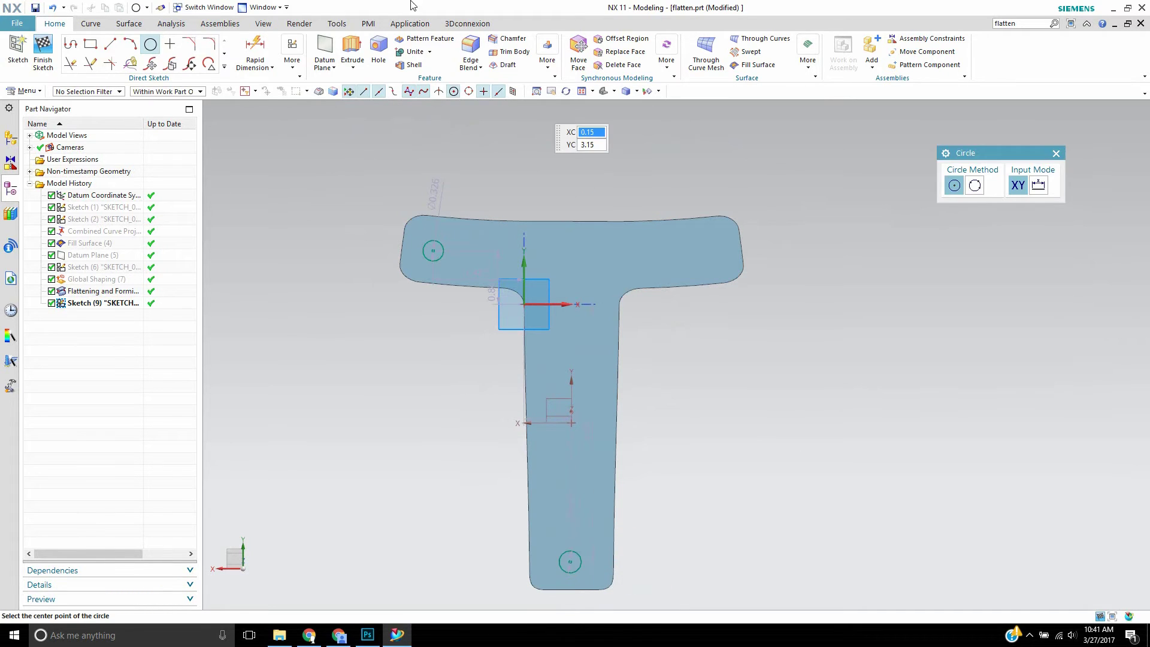
Step: Draw a vertical line up from the origin and convert it to a reference centreline
{"action": "key", "text": "l"}
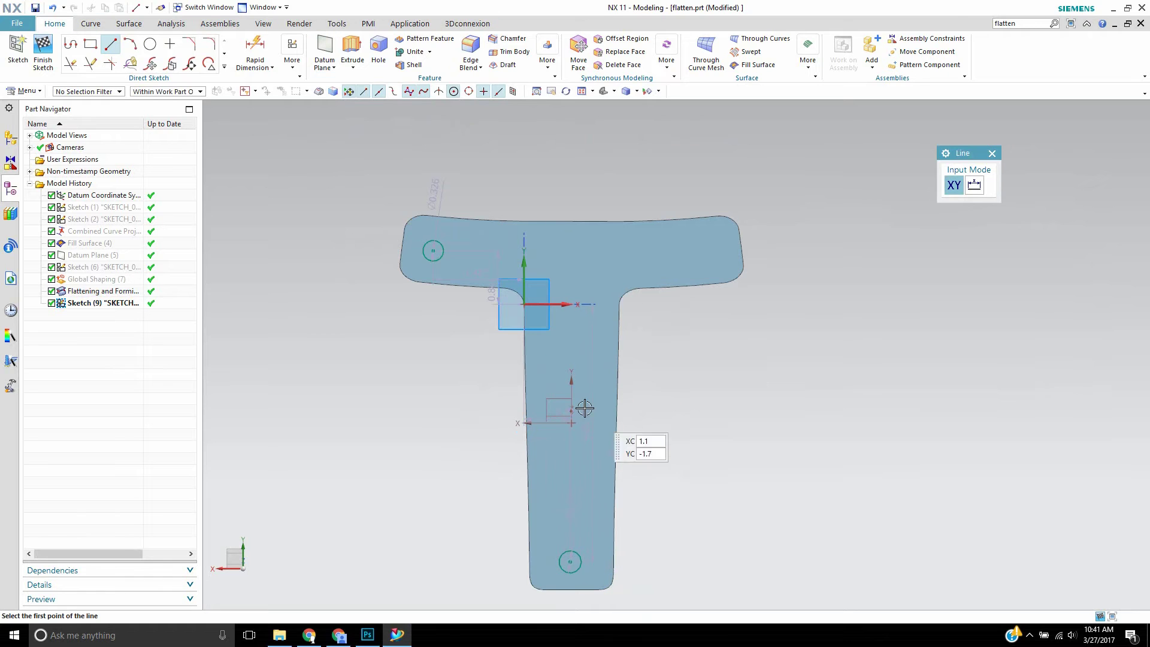
{"action": "left_click", "coordinate": [573, 423]}
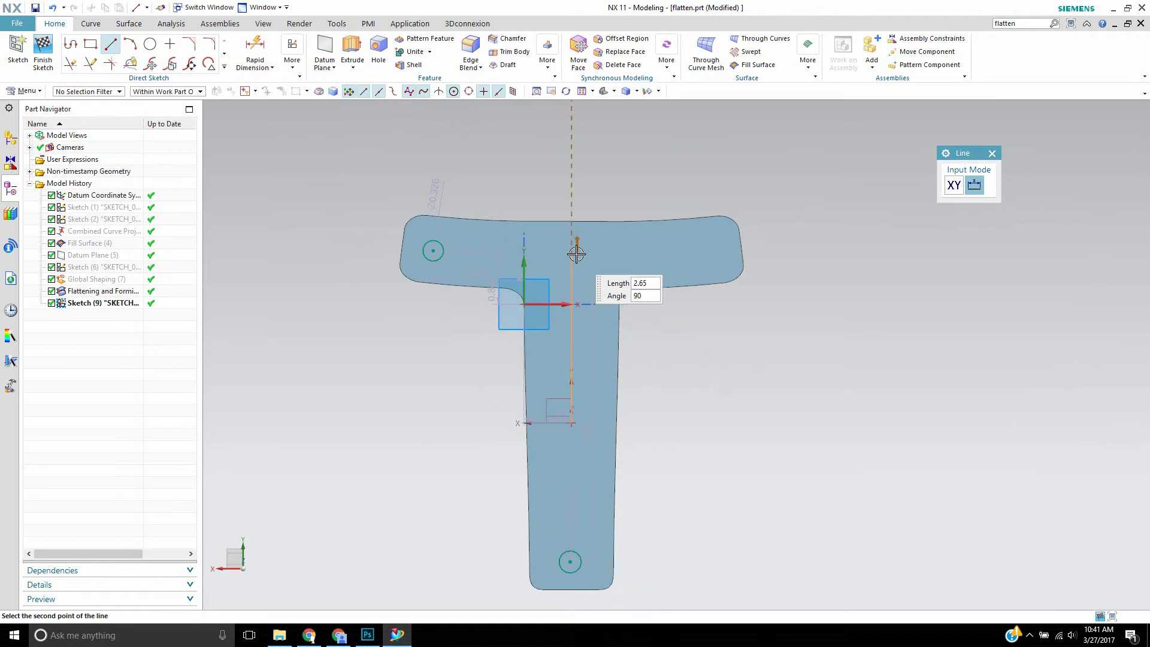
{"action": "left_click", "coordinate": [571, 180]}
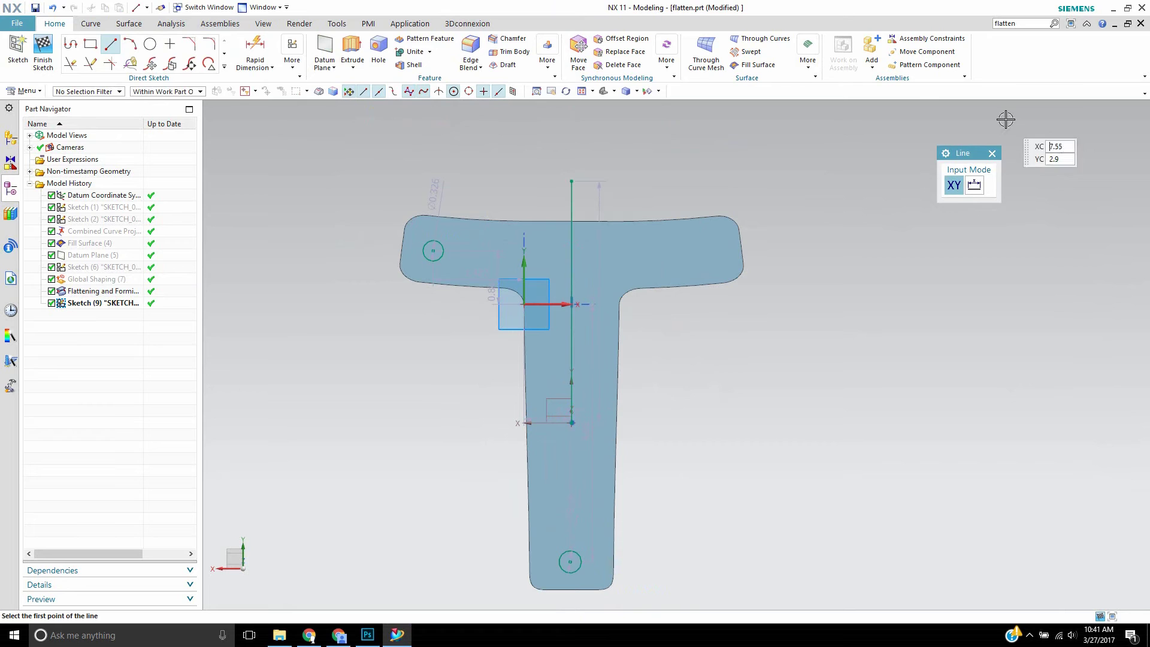
{"action": "left_click", "coordinate": [992, 153]}
{"action": "right_click", "coordinate": [568, 205]}
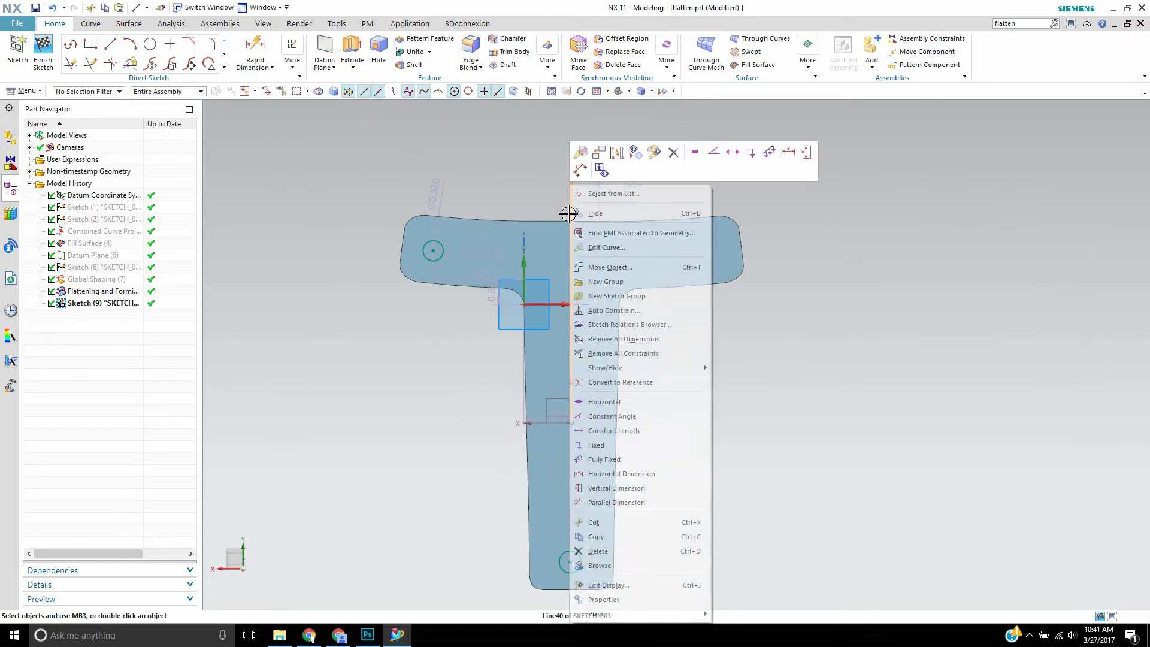
{"action": "left_click", "coordinate": [622, 383]}
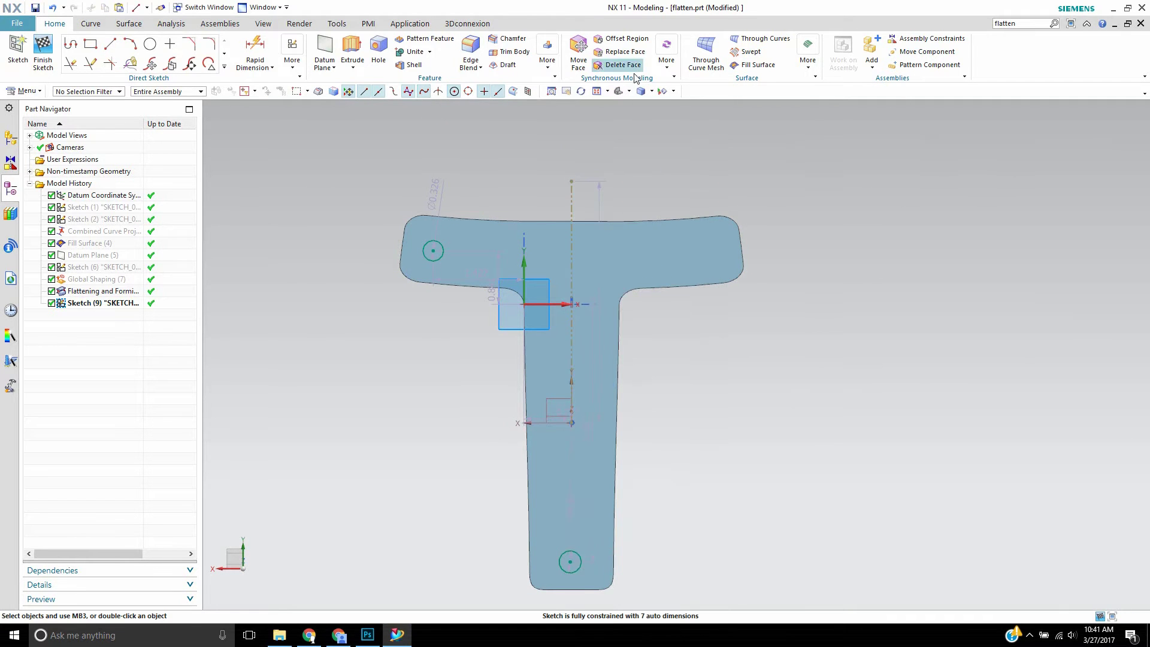
{"action": "left_click", "coordinate": [259, 59]}
{"action": "left_click", "coordinate": [225, 67]}
{"action": "left_click", "coordinate": [259, 59]}
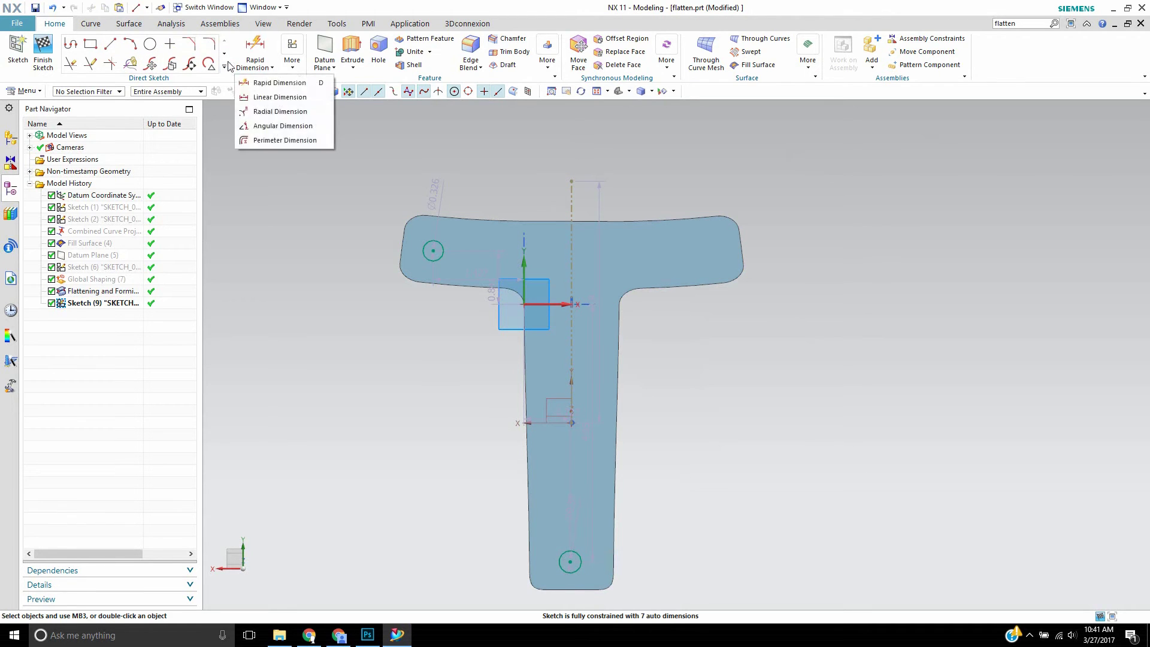
{"action": "left_click", "coordinate": [225, 68]}
{"action": "left_click", "coordinate": [226, 68]}
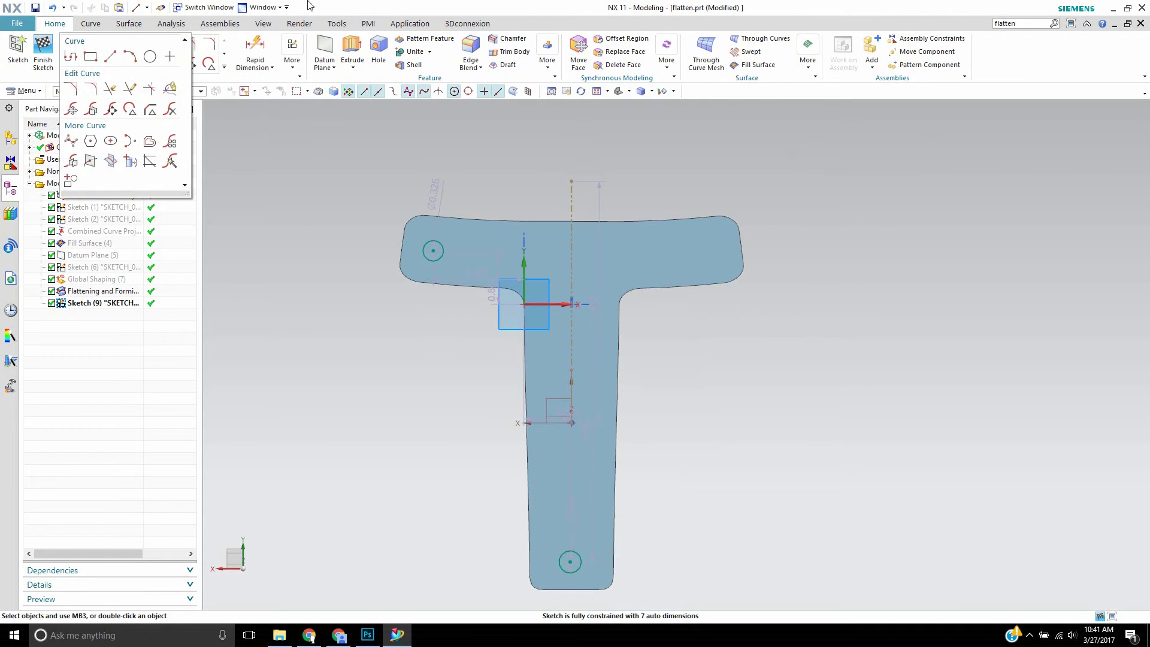
Step: Pattern the left flange circle along the horizontal axis: count 3, pitch 0.7 in
{"action": "left_click", "coordinate": [226, 68]}
{"action": "left_click", "coordinate": [171, 144]}
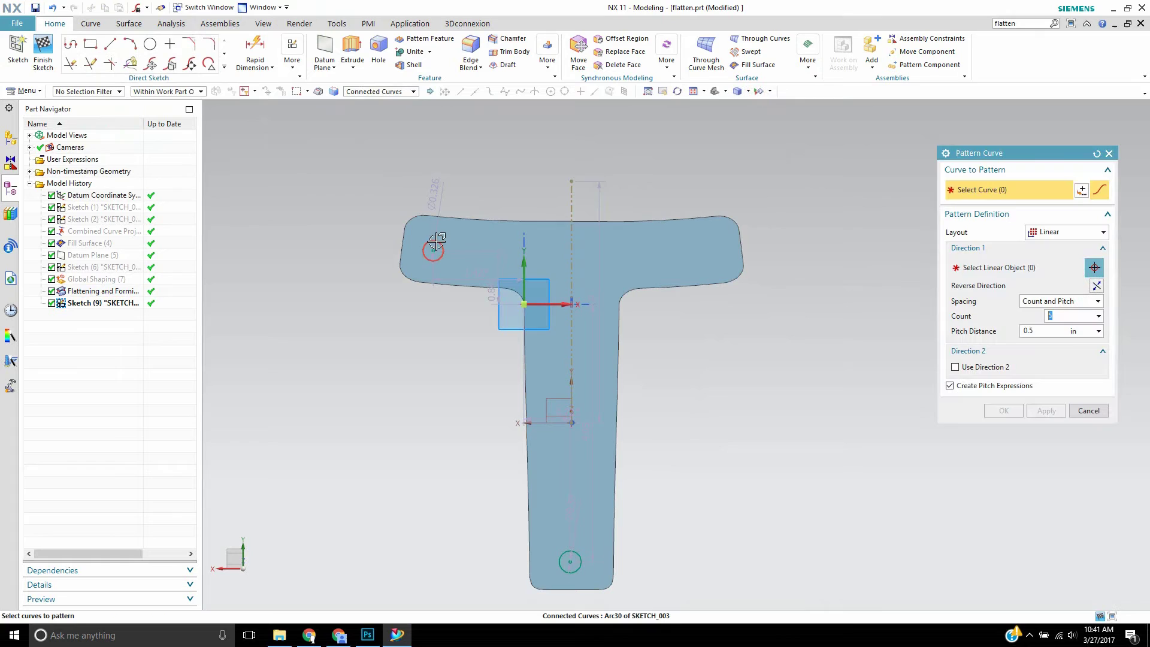
{"action": "left_click", "coordinate": [1010, 271]}
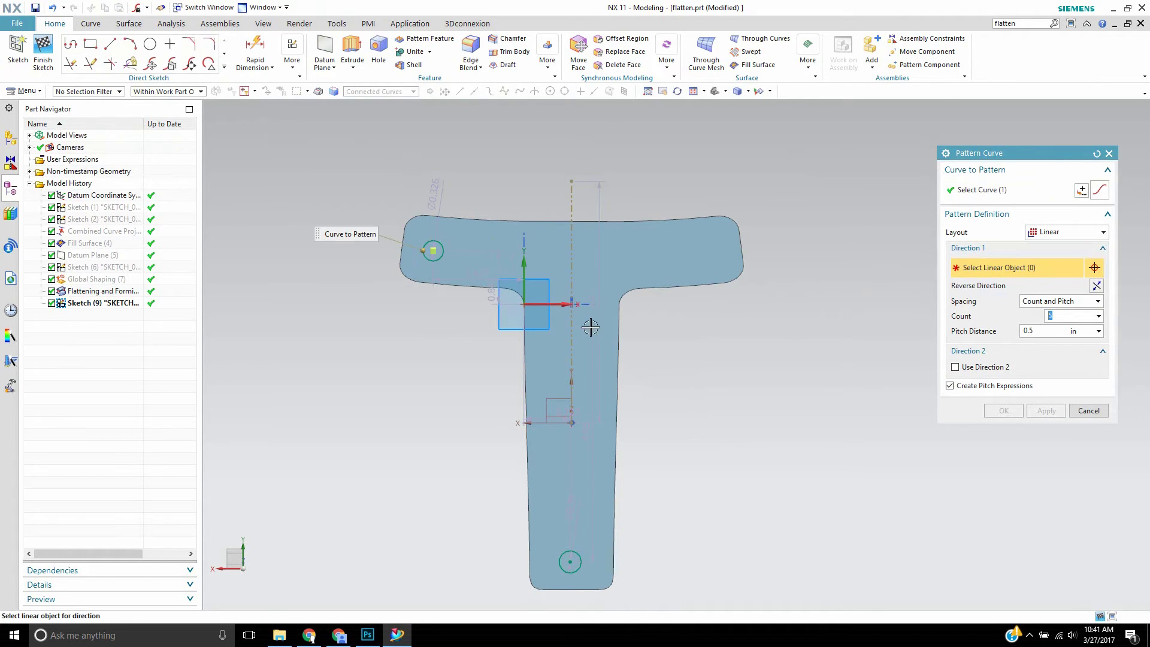
{"action": "left_click", "coordinate": [556, 306]}
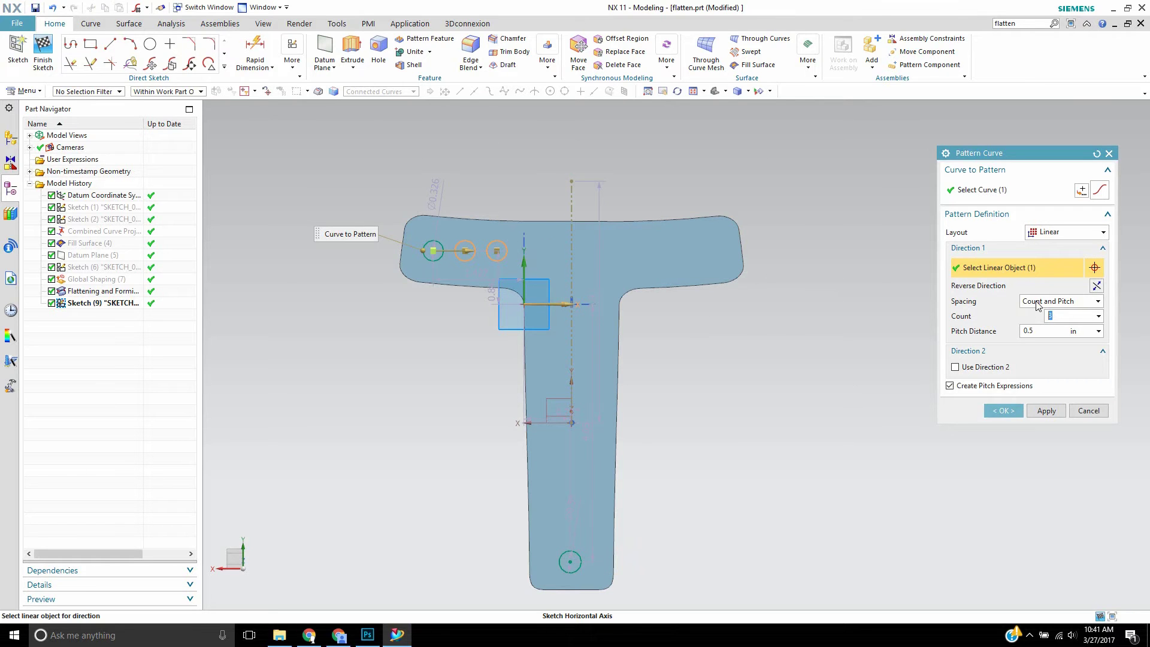
{"action": "left_click_drag", "start_coordinate": [462, 250], "coordinate": [478, 250]}
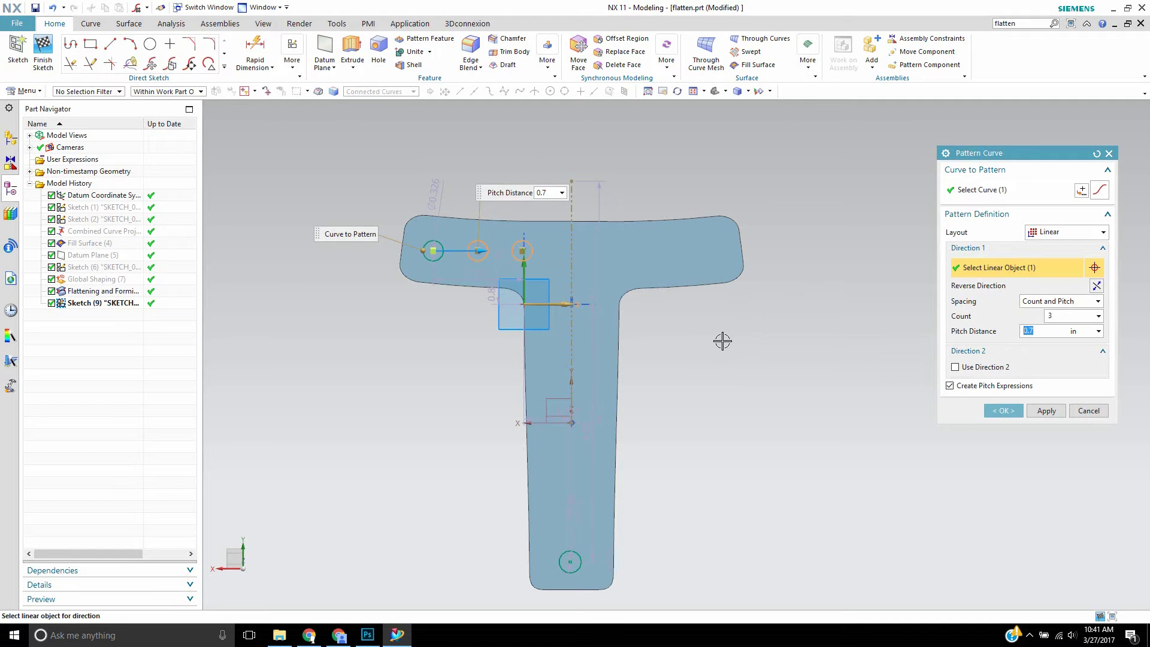
{"action": "left_click", "coordinate": [1003, 410]}
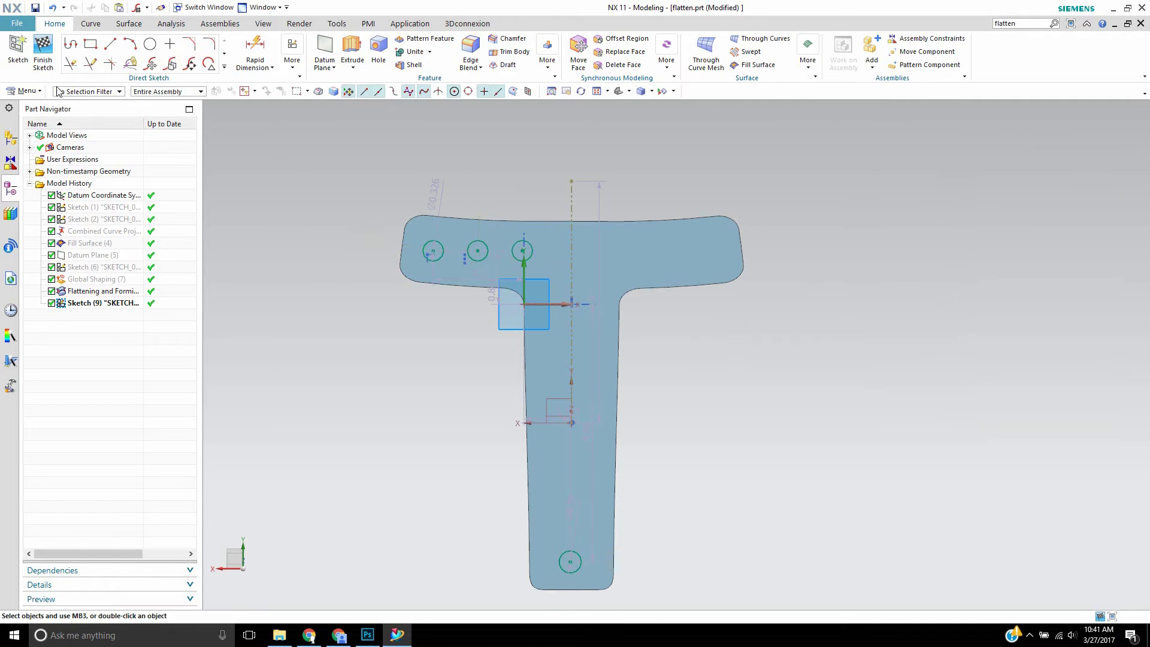
Step: Mirror the three flange circles across the vertical centreline to the right flange
{"action": "left_click", "coordinate": [225, 67]}
{"action": "left_click", "coordinate": [80, 172]}
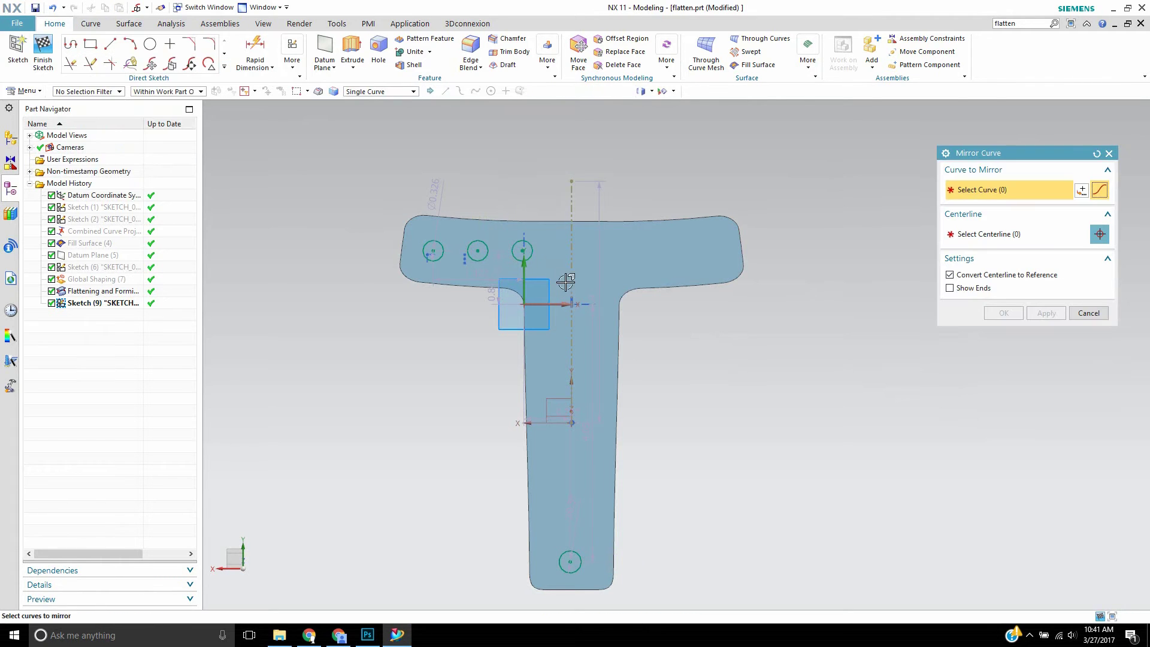
{"action": "left_click", "coordinate": [515, 242]}
{"action": "left_click", "coordinate": [472, 242]}
{"action": "left_click", "coordinate": [439, 243]}
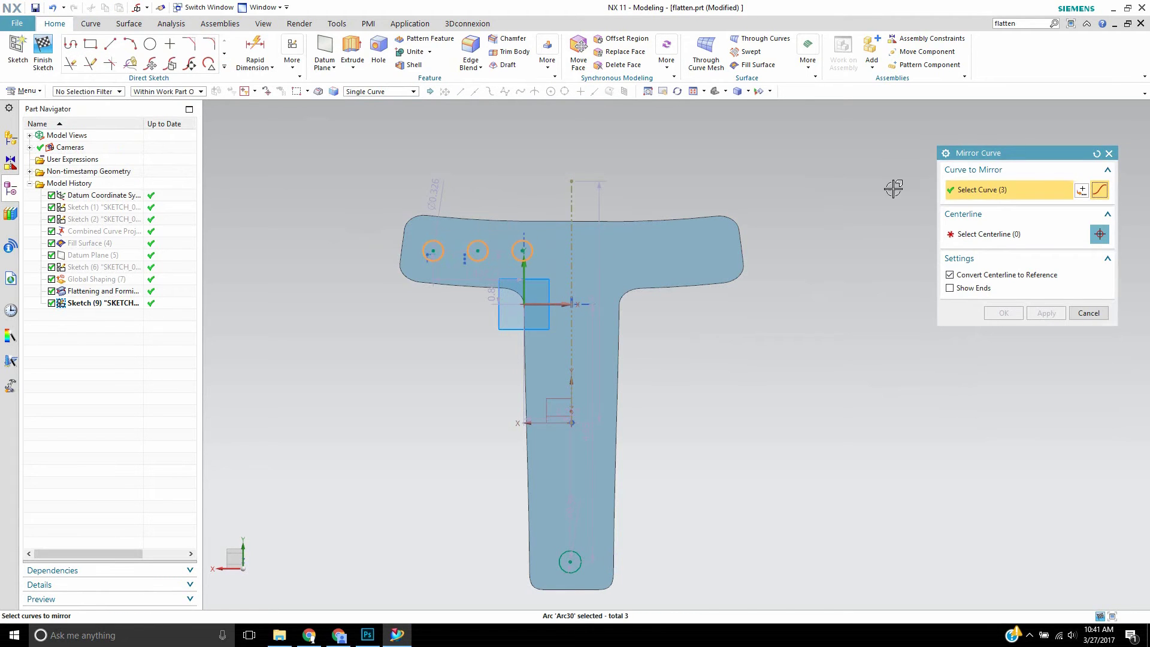
{"action": "left_click", "coordinate": [990, 238]}
{"action": "left_click", "coordinate": [571, 202]}
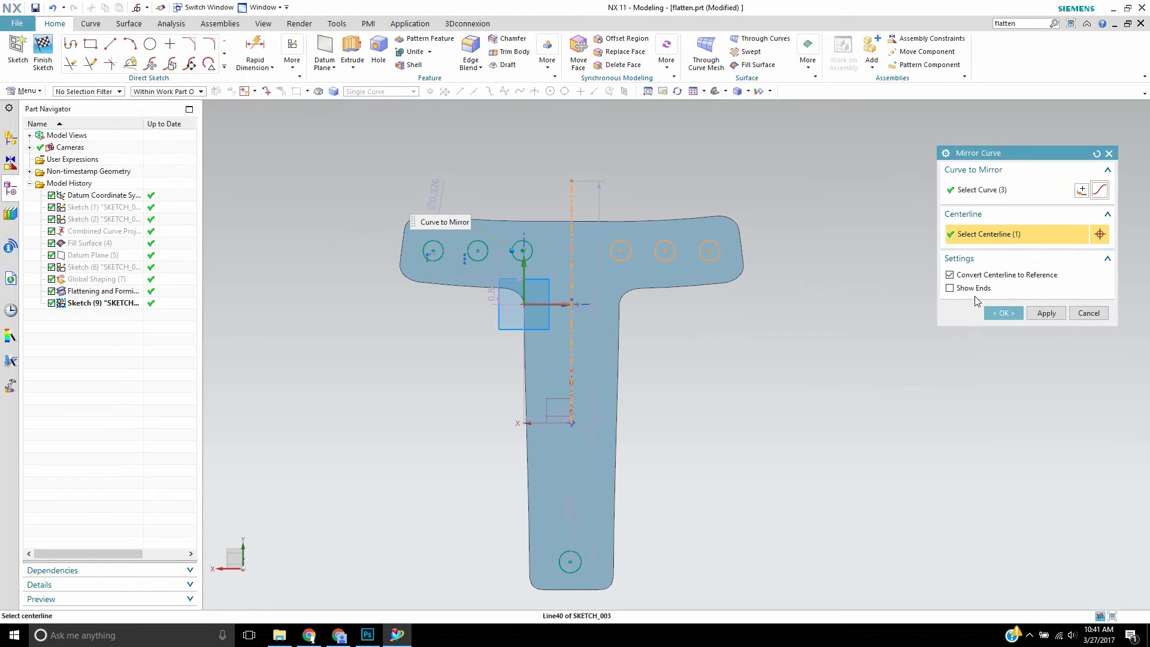
{"action": "left_click", "coordinate": [1001, 313]}
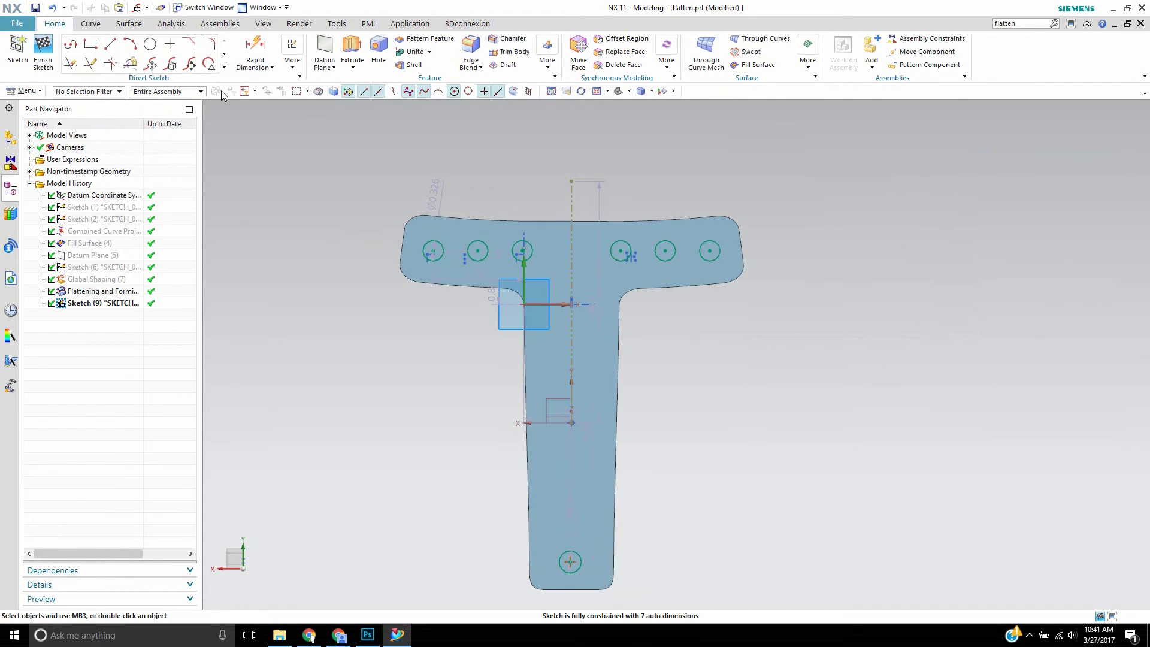
Step: Constrain the bottom stem circle's centre vertical with the centreline's origin point
{"action": "left_click", "coordinate": [293, 70]}
{"action": "left_click", "coordinate": [321, 136]}
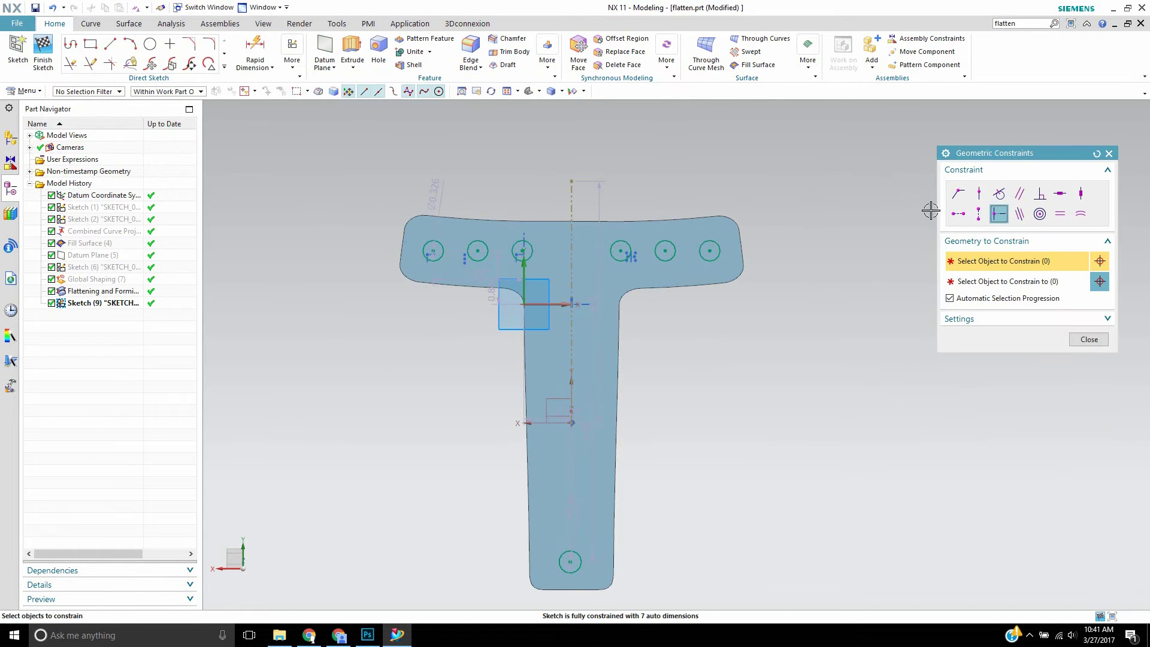
{"action": "left_click", "coordinate": [979, 215]}
{"action": "left_click", "coordinate": [573, 561]}
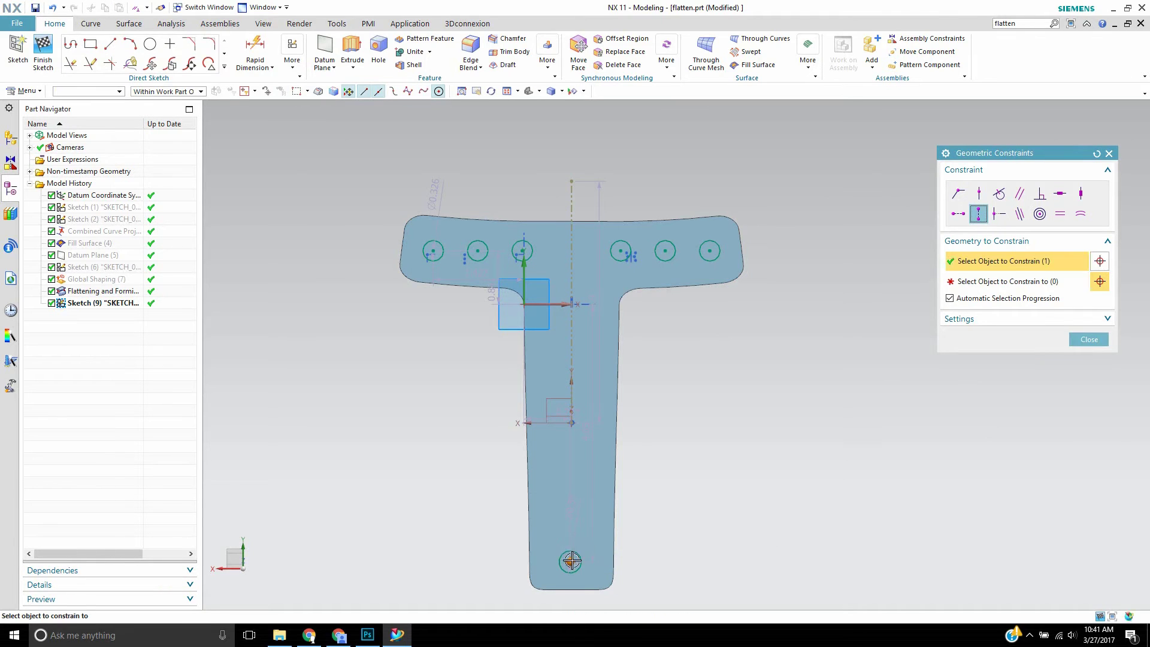
{"action": "left_click", "coordinate": [571, 423]}
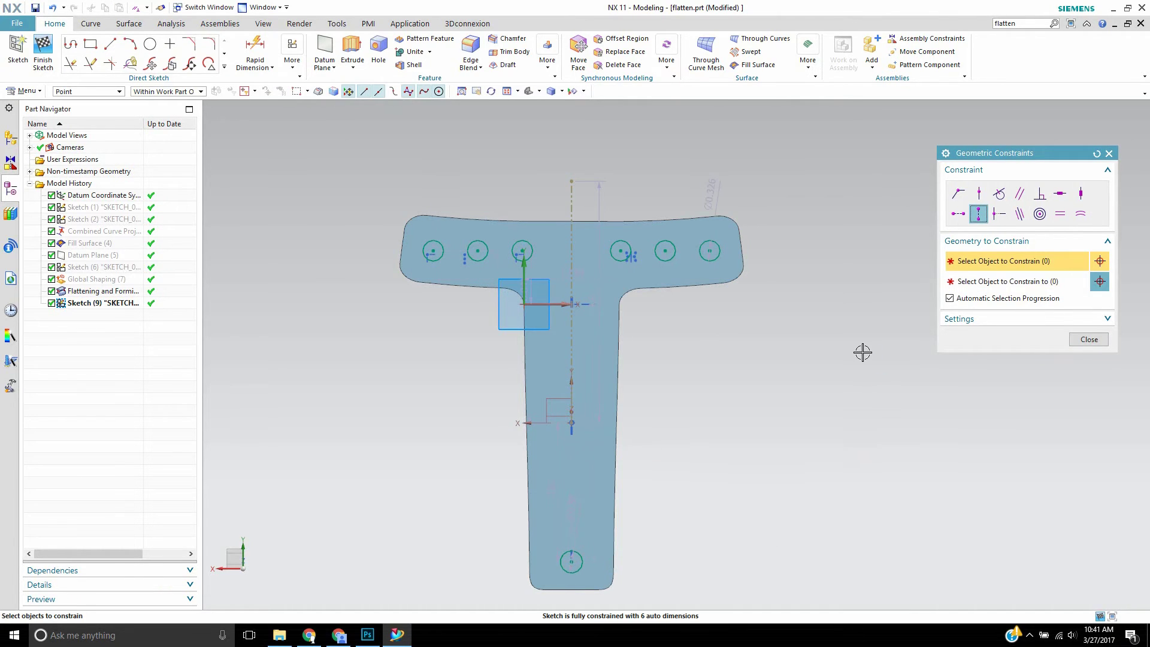
{"action": "left_click", "coordinate": [1088, 339]}
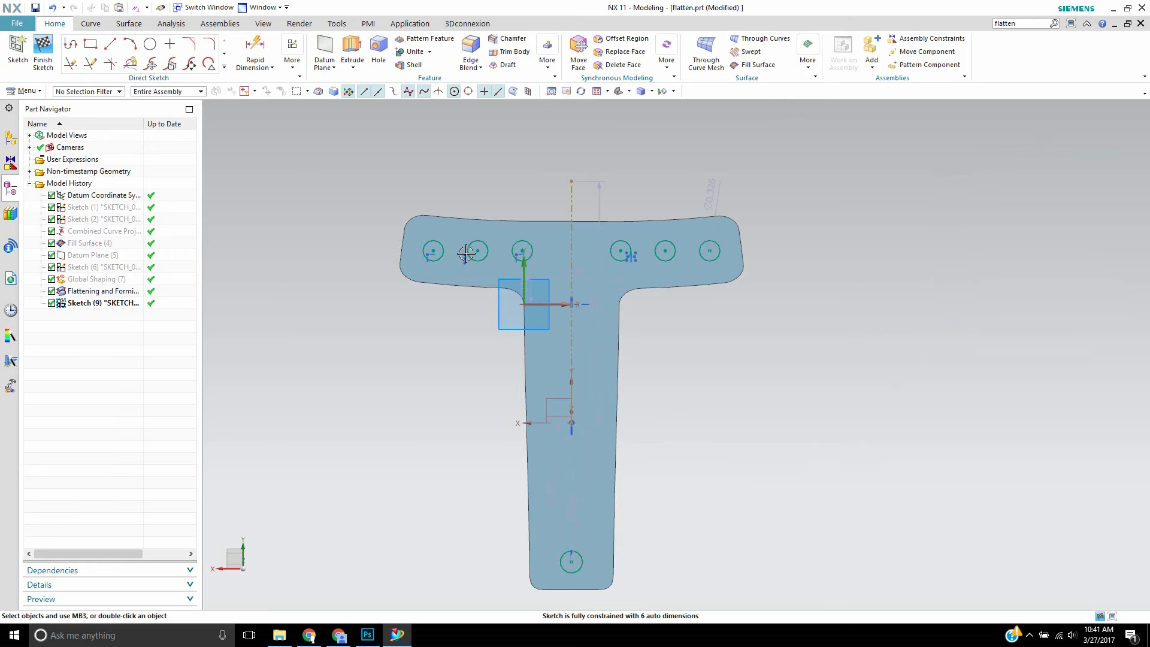
Step: Pattern the bottom stem circle into a column of three holes up the stem
{"action": "left_click", "coordinate": [225, 69]}
{"action": "left_click", "coordinate": [174, 148]}
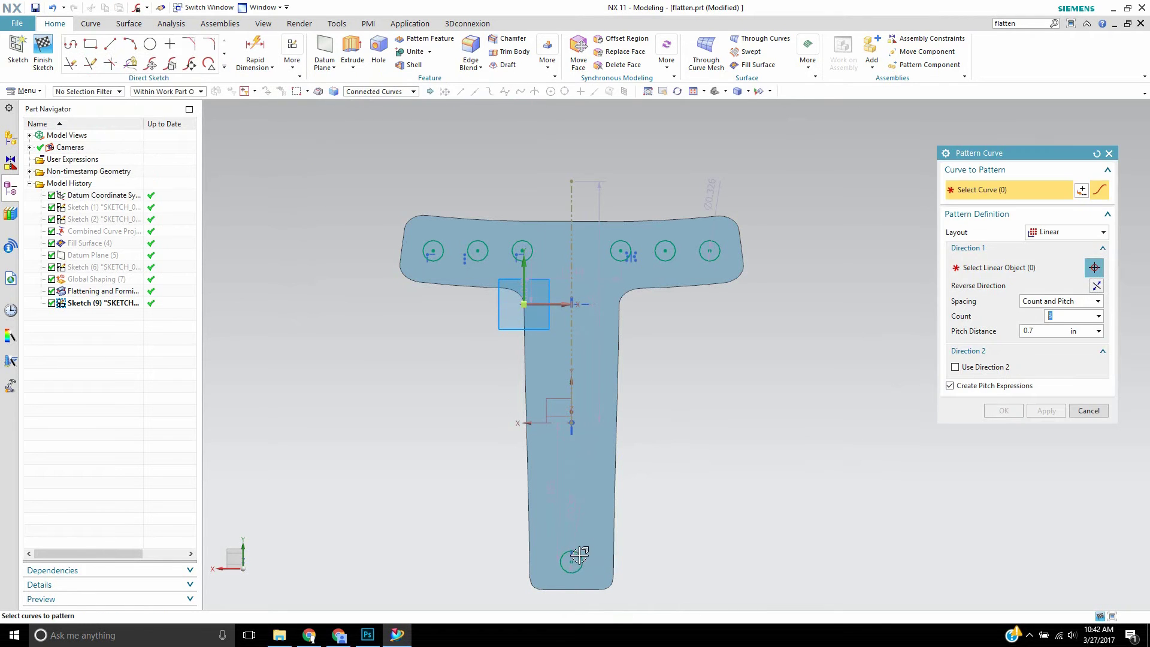
{"action": "left_click", "coordinate": [578, 552]}
{"action": "middle_click", "coordinate": [755, 310]}
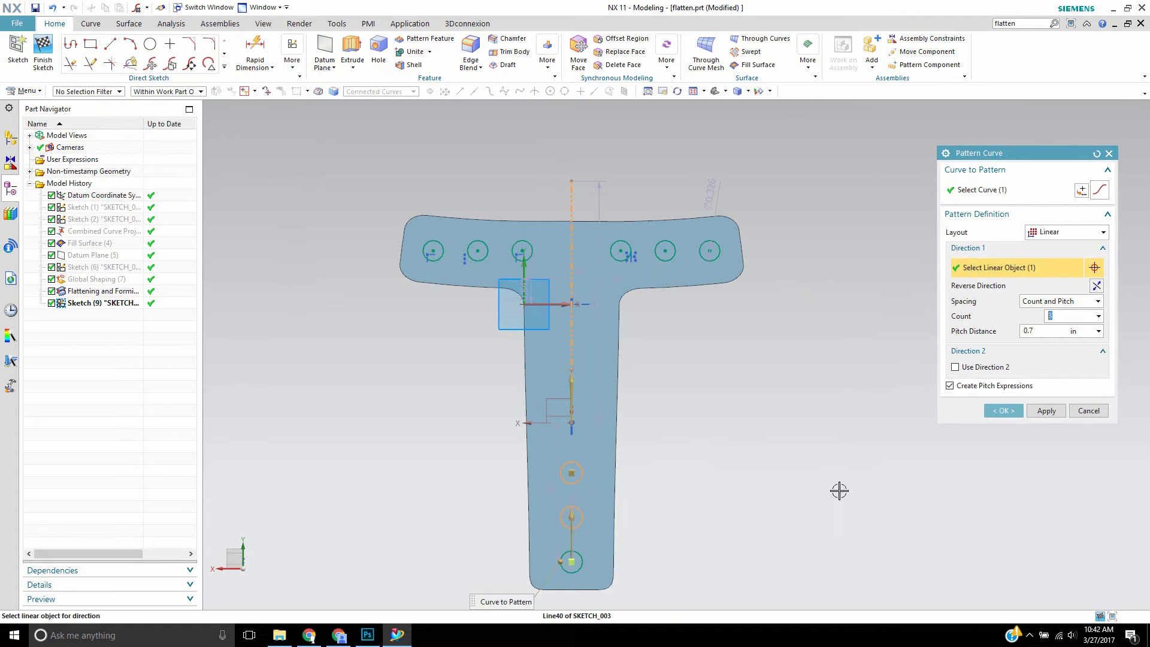
{"action": "left_click", "coordinate": [1003, 410]}
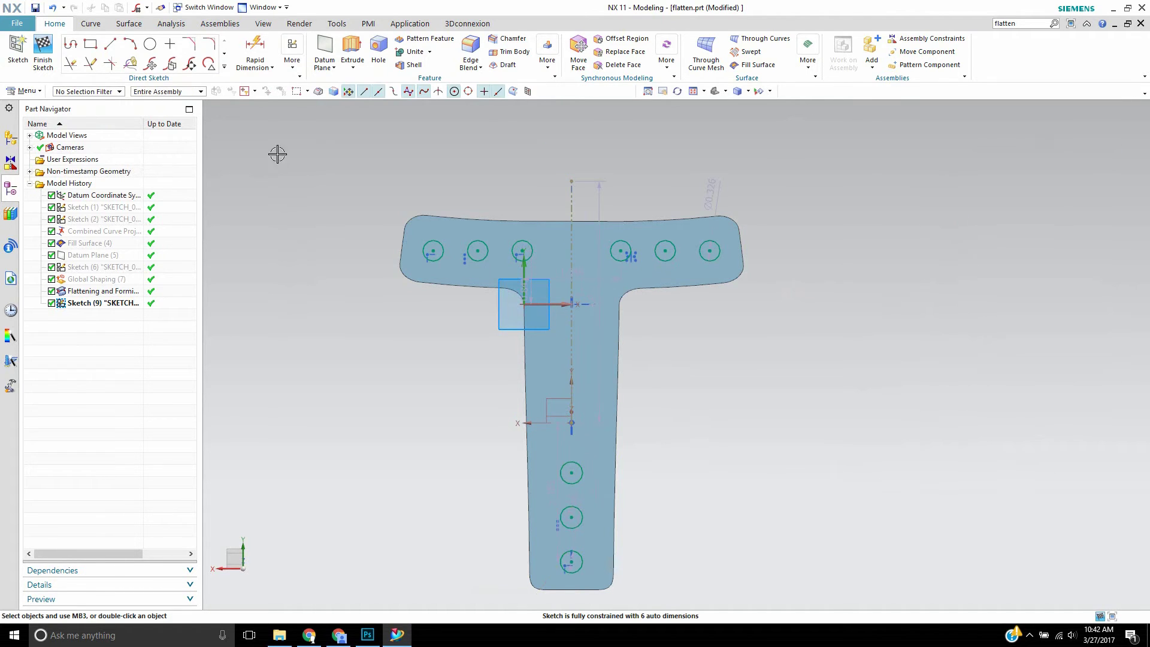
Step: Draw a rectangle in the stem and centre it on the vertical axis with a Midpoint constraint
{"action": "left_click", "coordinate": [91, 44]}
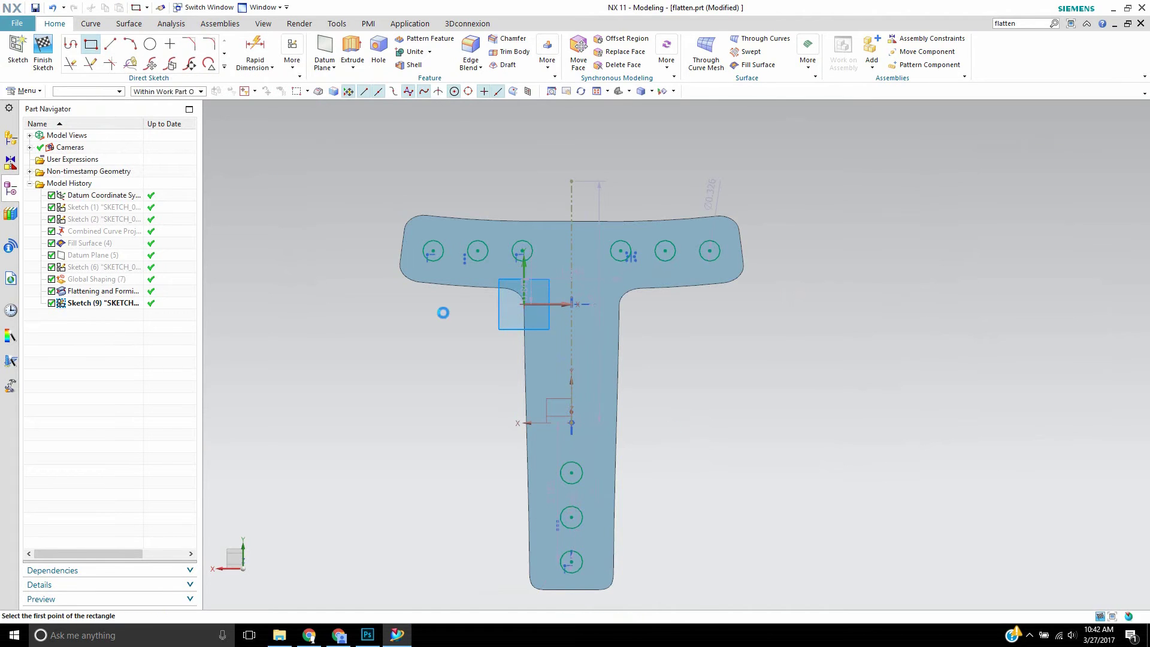
{"action": "left_click", "coordinate": [552, 329]}
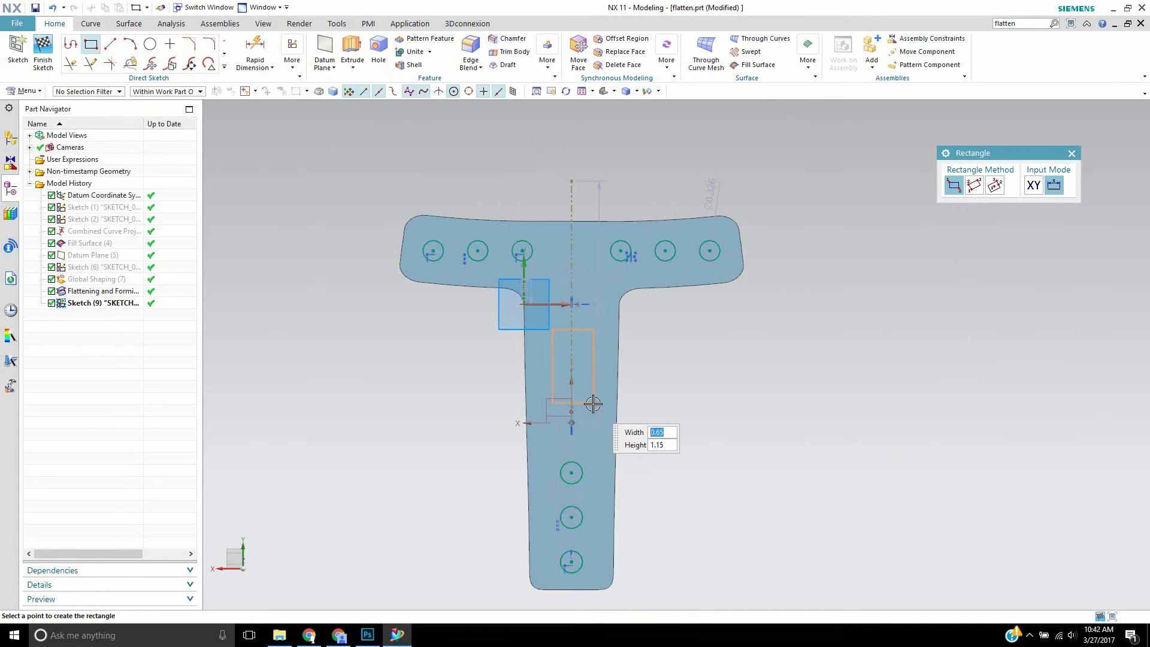
{"action": "left_click", "coordinate": [588, 402]}
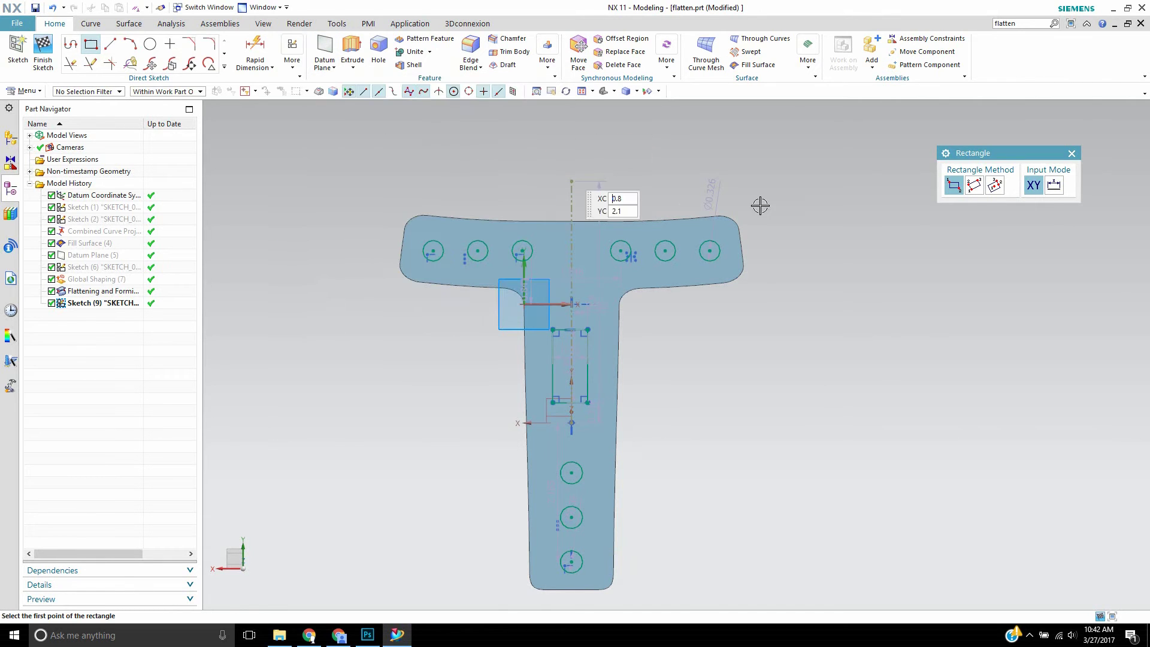
{"action": "key", "text": "c"}
{"action": "left_click", "coordinate": [998, 213]}
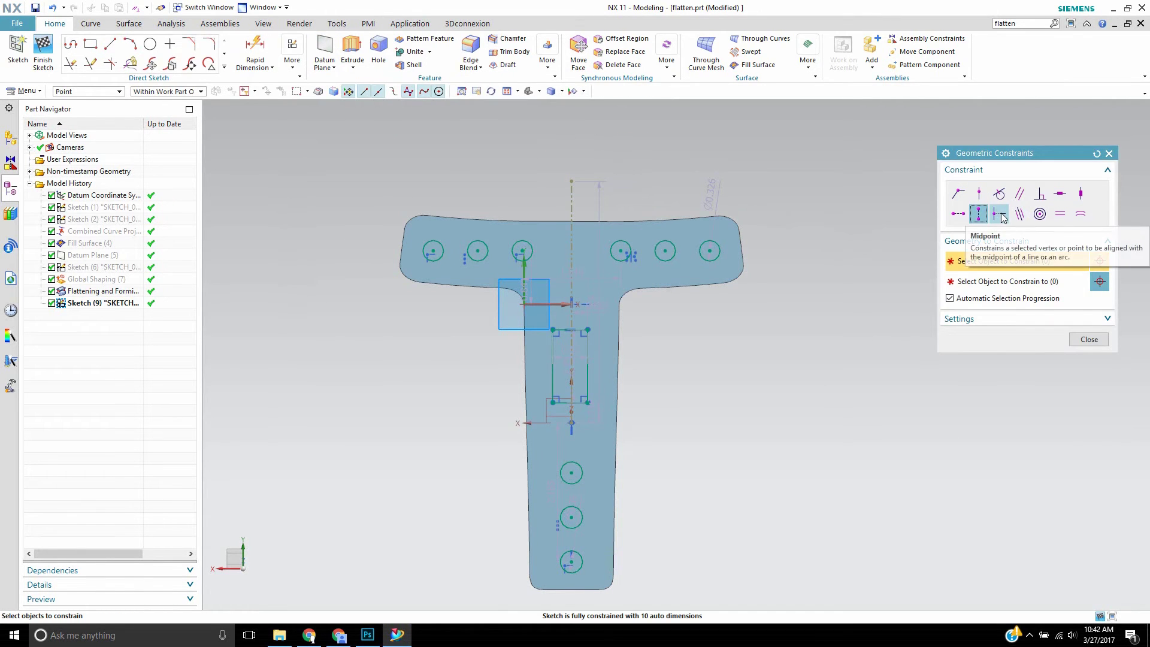
{"action": "scroll", "coordinate": [579, 405], "scroll_direction": "up", "scroll_amount": 2}
{"action": "left_click", "coordinate": [555, 287]}
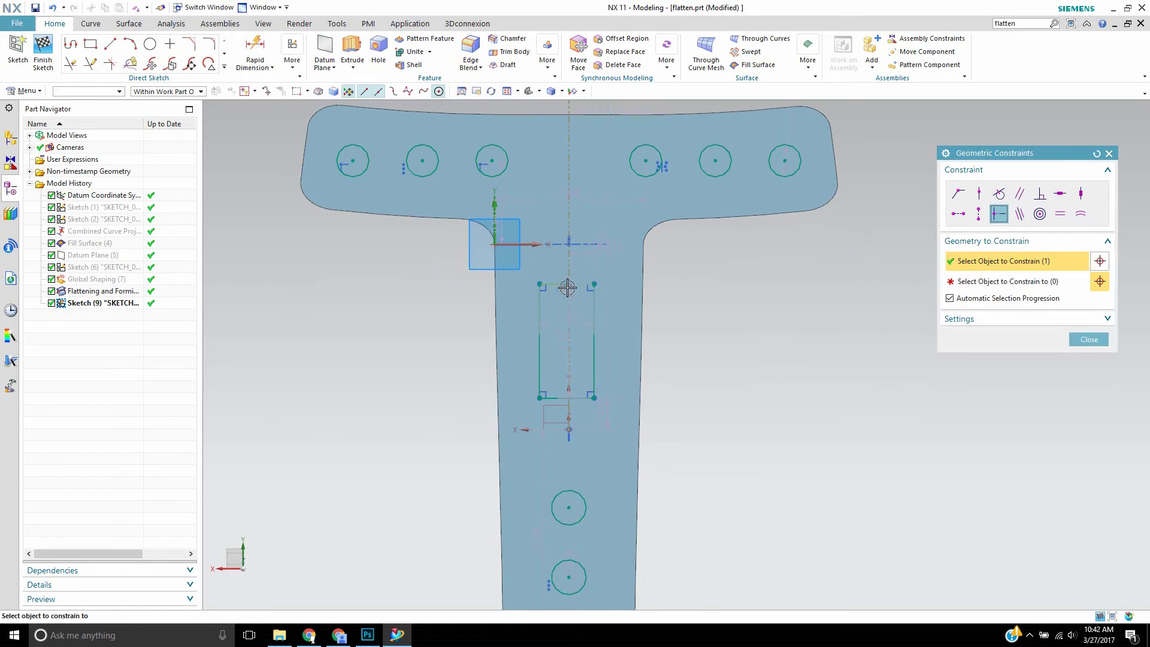
{"action": "left_click", "coordinate": [570, 425]}
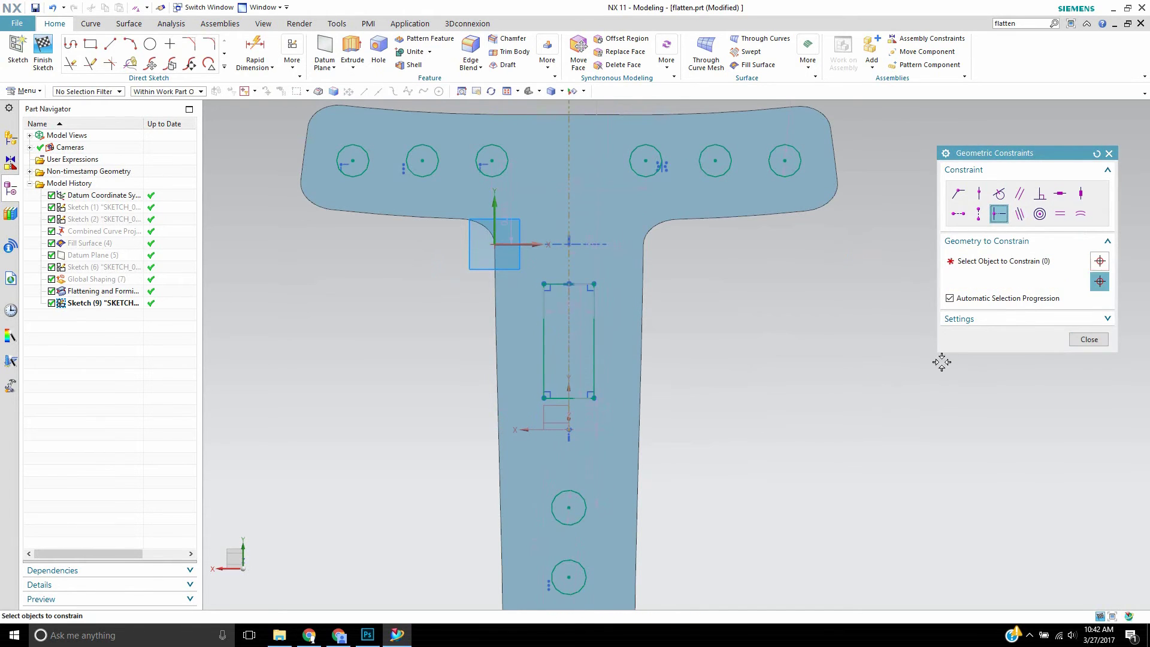
{"action": "left_click", "coordinate": [1088, 339]}
{"action": "scroll", "coordinate": [517, 231], "scroll_direction": "down", "scroll_amount": 3}
Step: Finish the sketch and show the curved Global Shaping (7) sheet again beside the flat T
{"action": "left_click", "coordinate": [43, 54]}
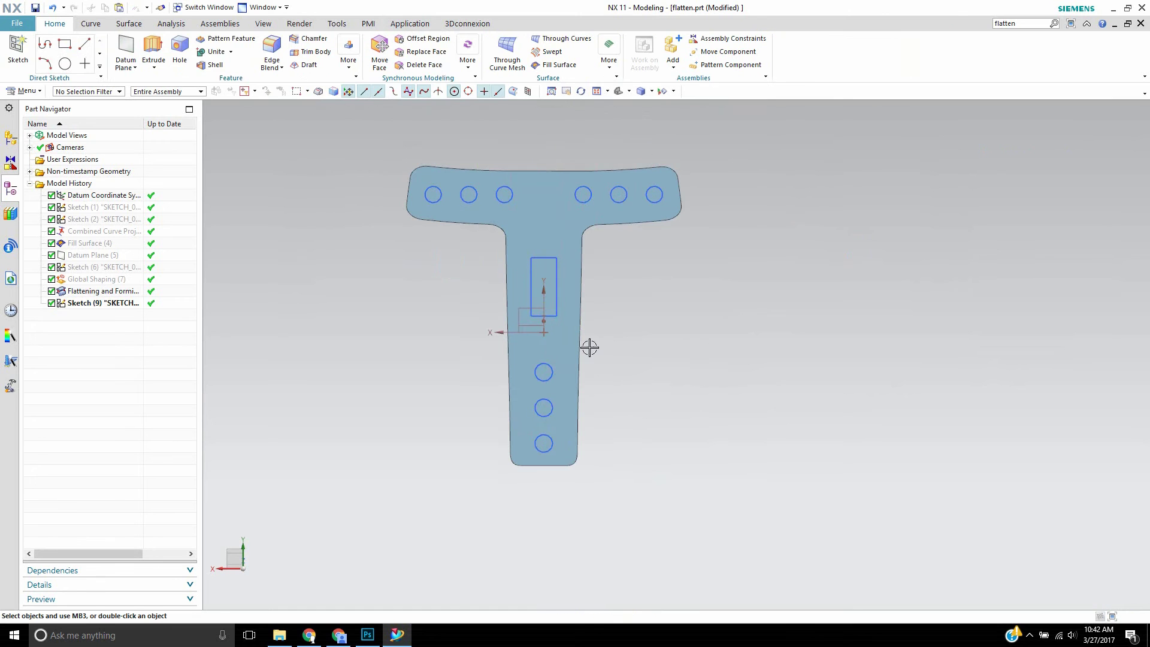
{"action": "mouse_move", "coordinate": [587, 347]}
{"action": "middle_mouse_down"}
{"action": "mouse_move", "coordinate": [639, 275]}
{"action": "mouse_move", "coordinate": [703, 346]}
{"action": "mouse_move", "coordinate": [713, 233]}
{"action": "mouse_move", "coordinate": [754, 169]}
{"action": "mouse_move", "coordinate": [727, 320]}
{"action": "mouse_move", "coordinate": [775, 311]}
{"action": "middle_mouse_up"}
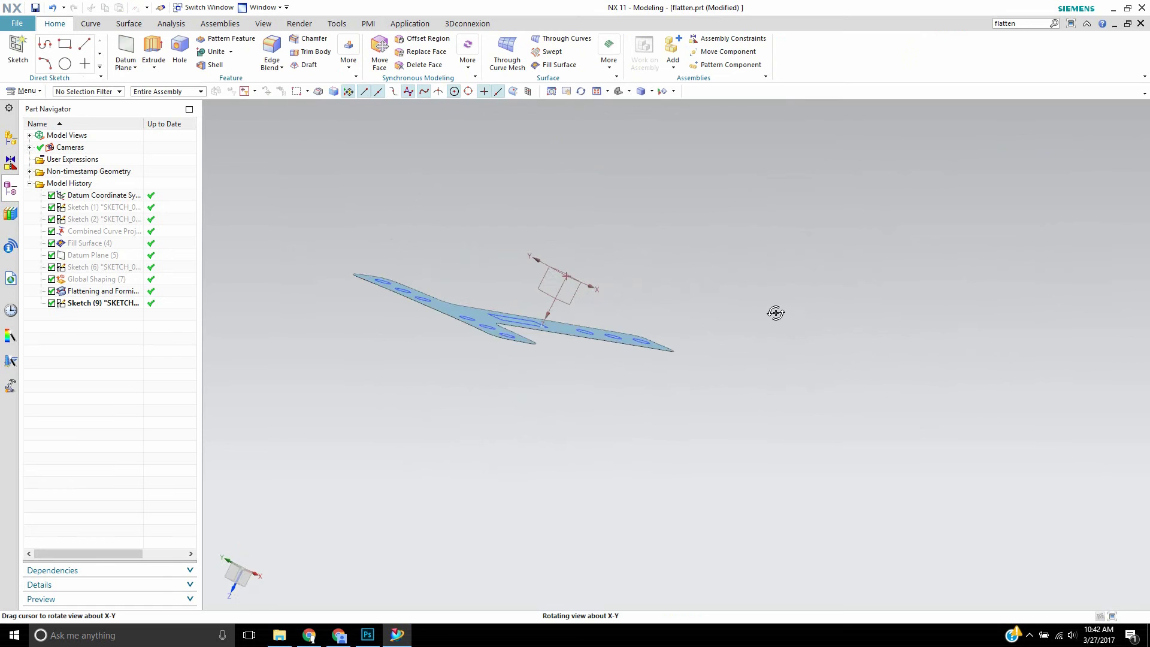
{"action": "right_click", "coordinate": [100, 282]}
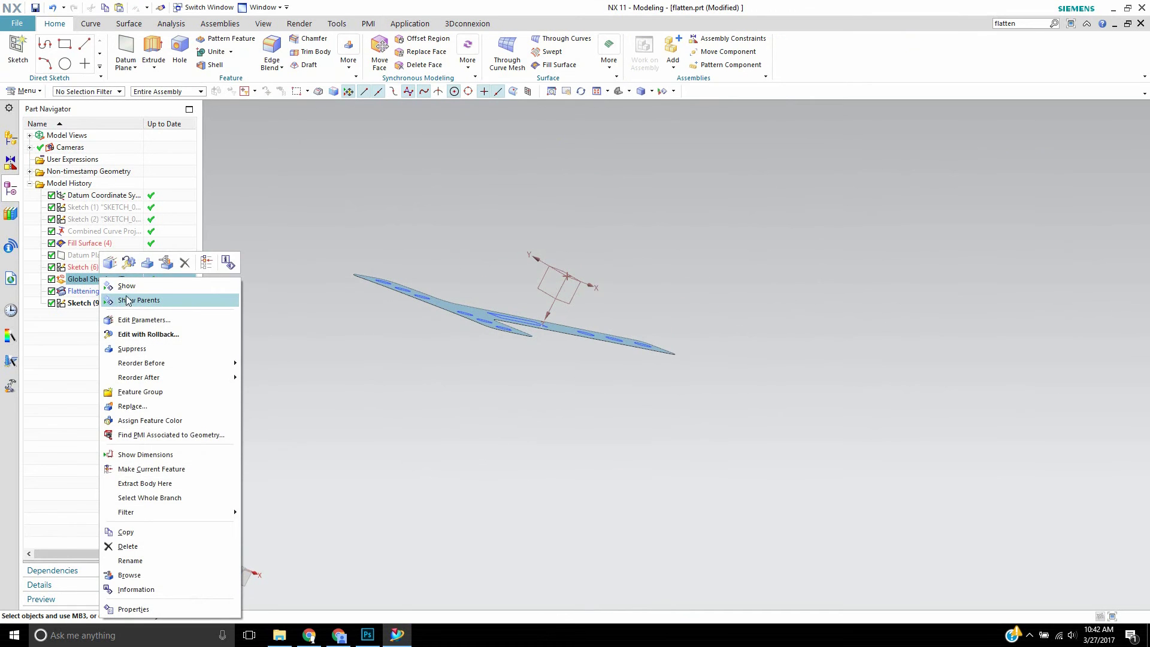
{"action": "left_click", "coordinate": [129, 285]}
{"action": "middle_click_drag", "start_coordinate": [651, 254], "coordinate": [657, 99]}
{"action": "left_click", "coordinate": [443, 245]}
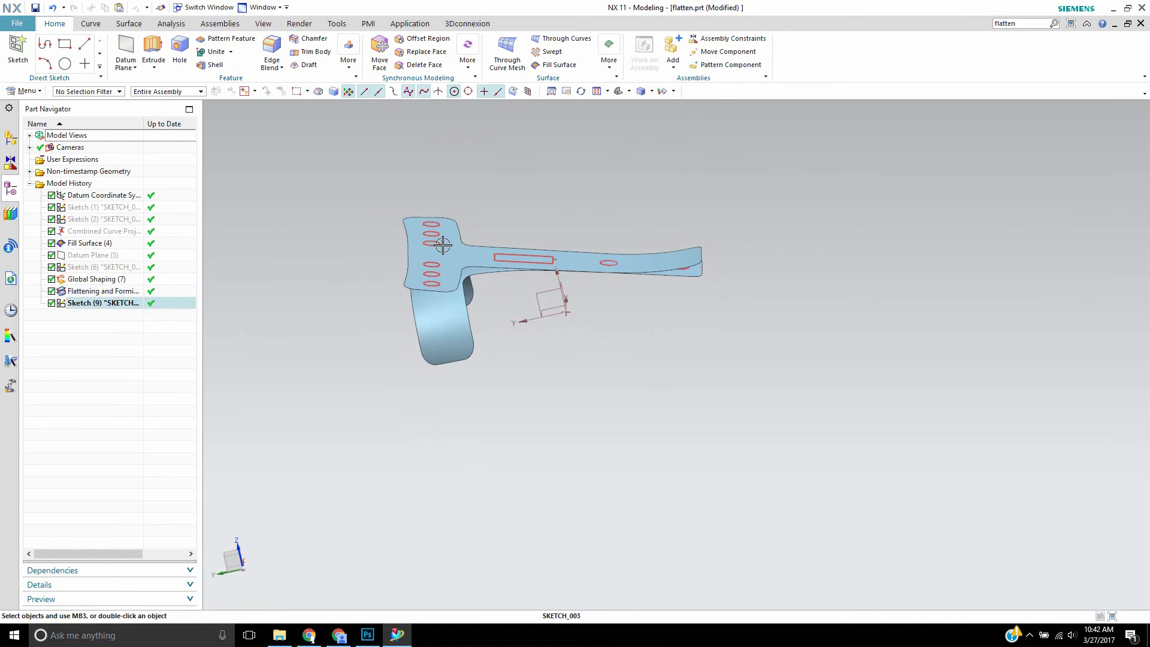
{"action": "key", "text": "Escape"}
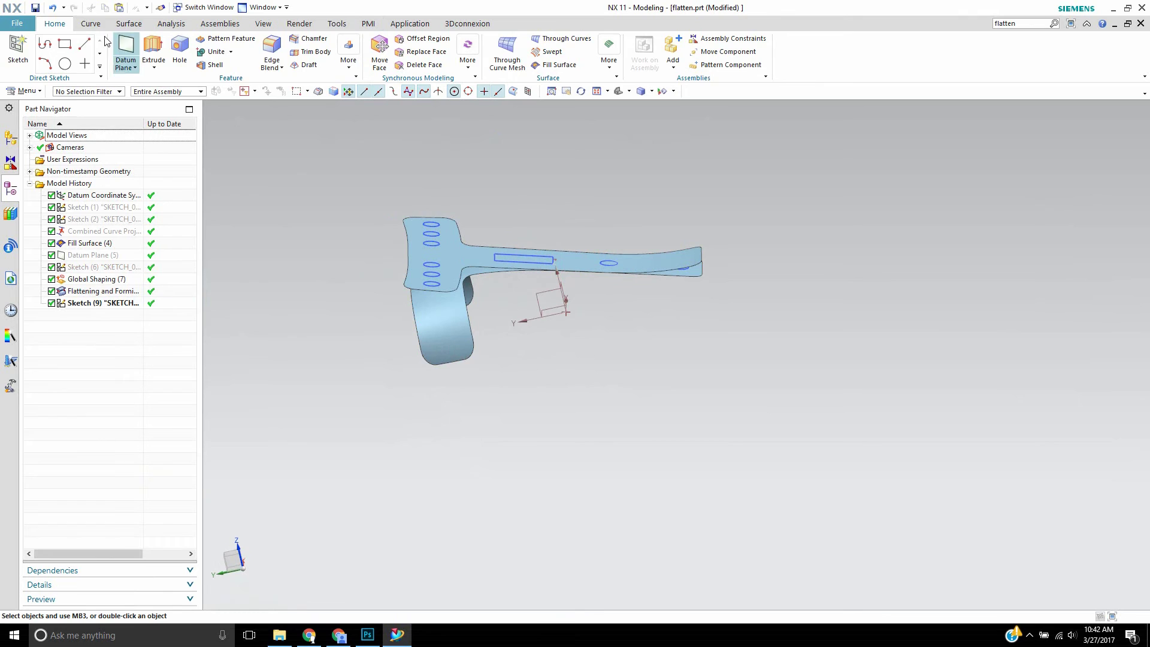
Step: Start Flattening and Forming with Type set to Forming and Reuse
{"action": "left_click", "coordinate": [129, 24]}
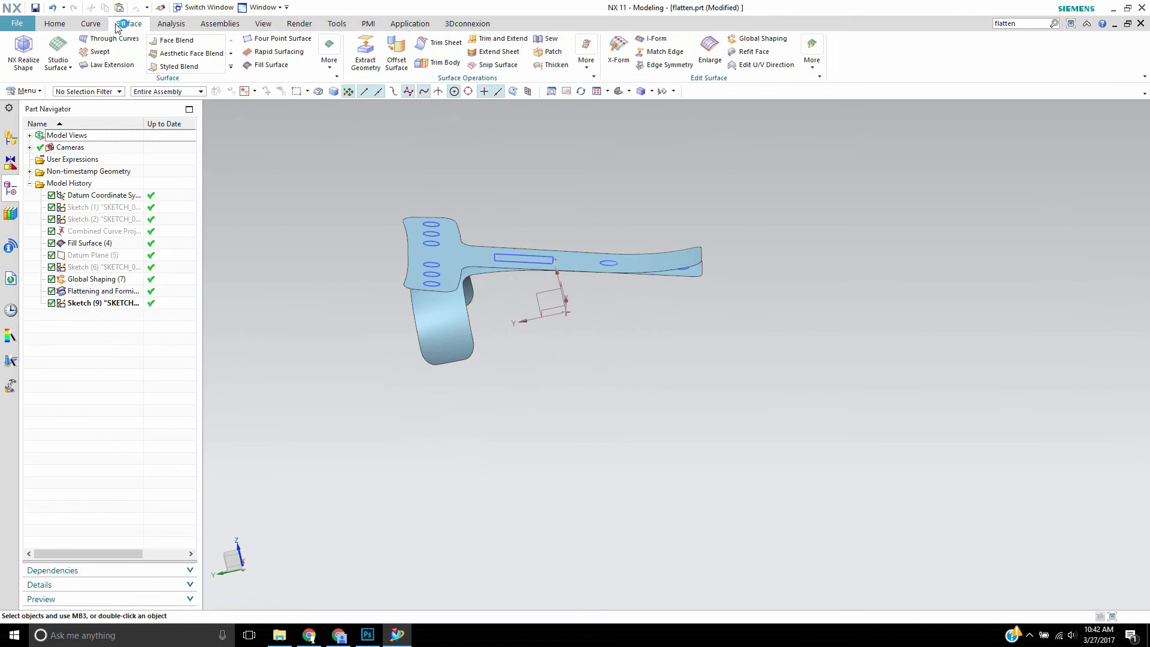
{"action": "left_click", "coordinate": [812, 57]}
{"action": "left_click", "coordinate": [848, 111]}
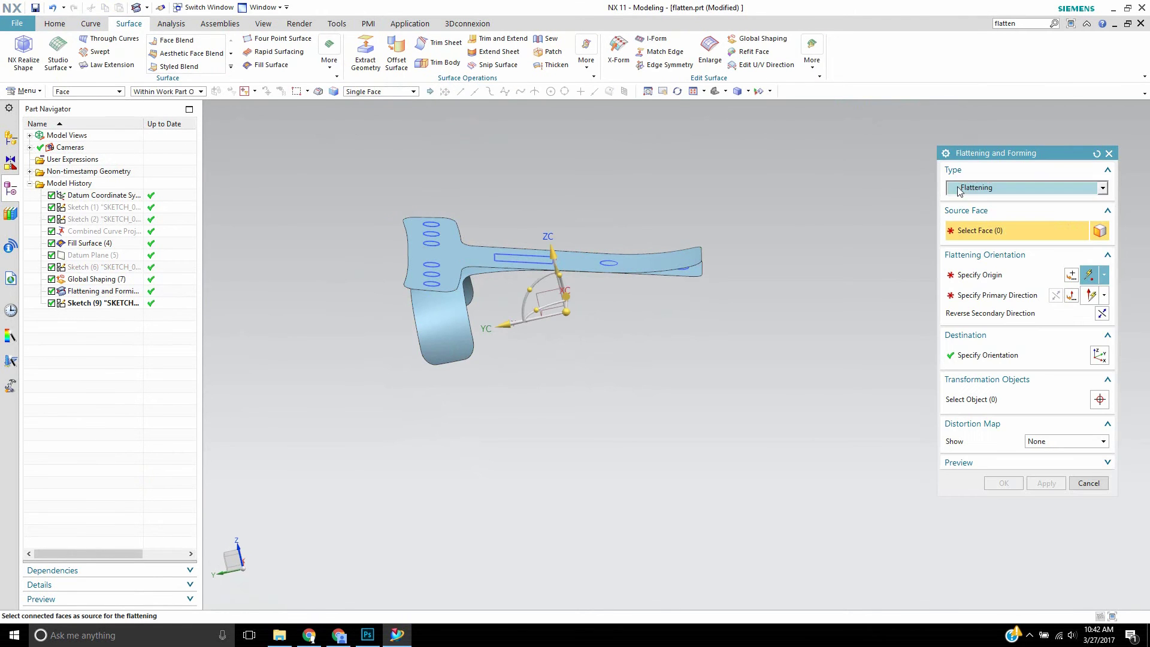
{"action": "left_click", "coordinate": [984, 187]}
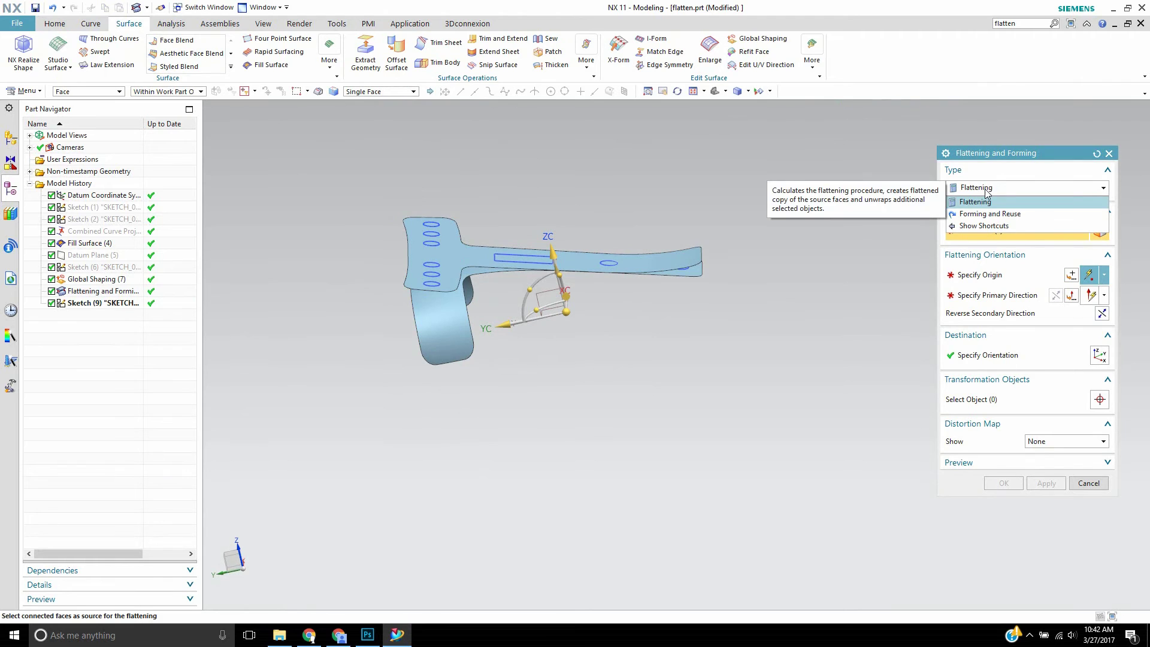
{"action": "left_click", "coordinate": [989, 214]}
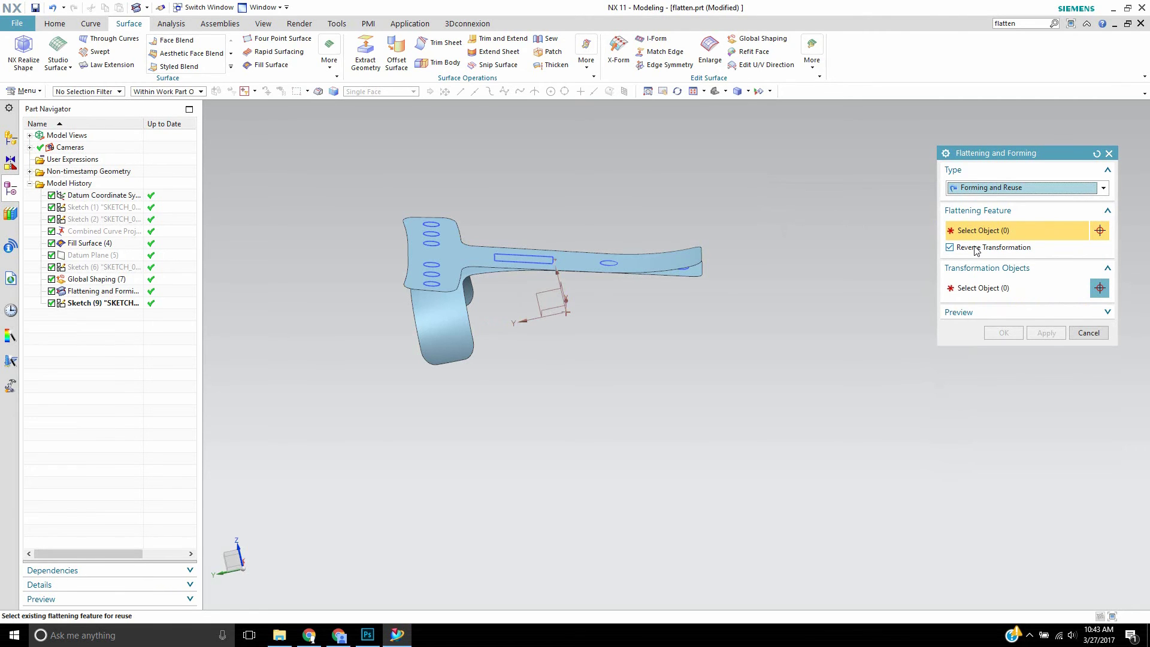
Step: Reuse the first flattening and form all hole circles and the rectangle onto the curved sheet
{"action": "left_click", "coordinate": [461, 250]}
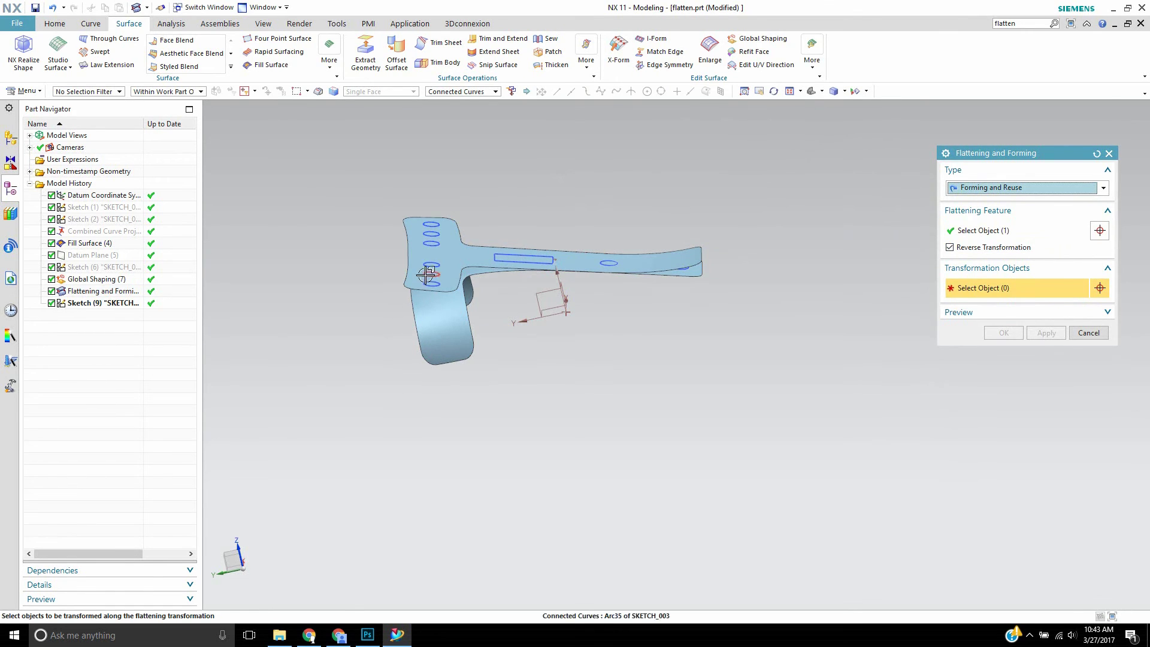
{"action": "left_click", "coordinate": [430, 233]}
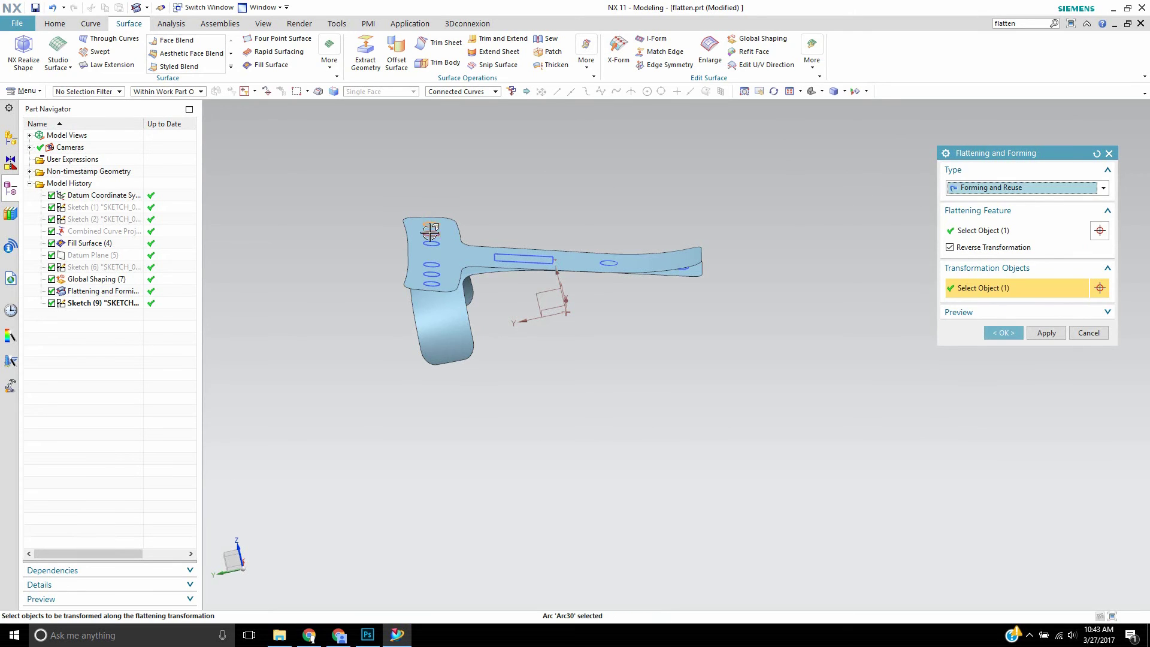
{"action": "left_click", "coordinate": [433, 241]}
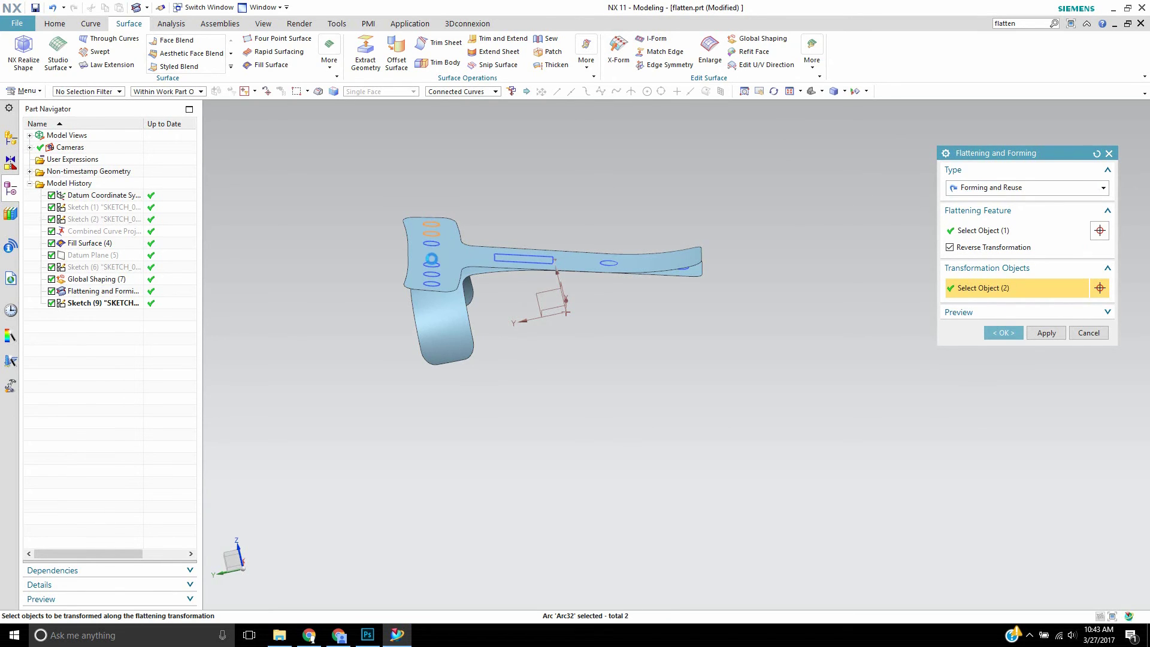
{"action": "left_click", "coordinate": [432, 245]}
{"action": "left_click", "coordinate": [434, 265]}
{"action": "left_click", "coordinate": [434, 281]}
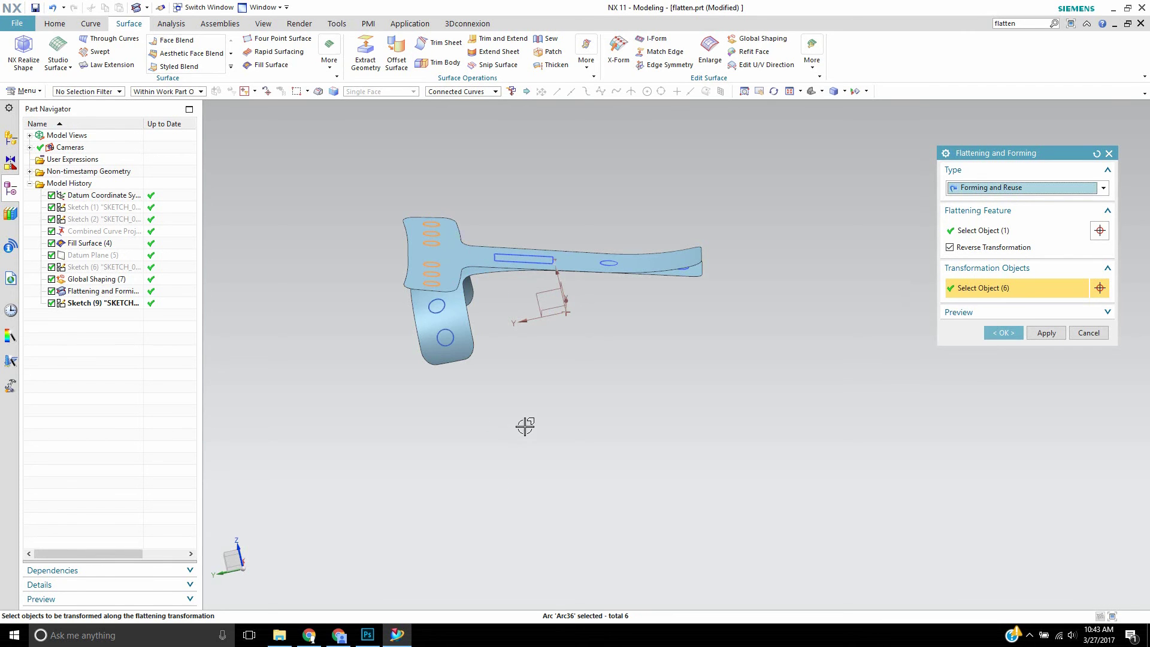
{"action": "mouse_move", "coordinate": [524, 426]}
{"action": "middle_mouse_down"}
{"action": "mouse_move", "coordinate": [559, 472]}
{"action": "mouse_move", "coordinate": [587, 258]}
{"action": "mouse_move", "coordinate": [646, 210]}
{"action": "mouse_move", "coordinate": [662, 241]}
{"action": "mouse_move", "coordinate": [564, 541]}
{"action": "mouse_move", "coordinate": [576, 437]}
{"action": "mouse_move", "coordinate": [539, 383]}
{"action": "middle_mouse_up"}
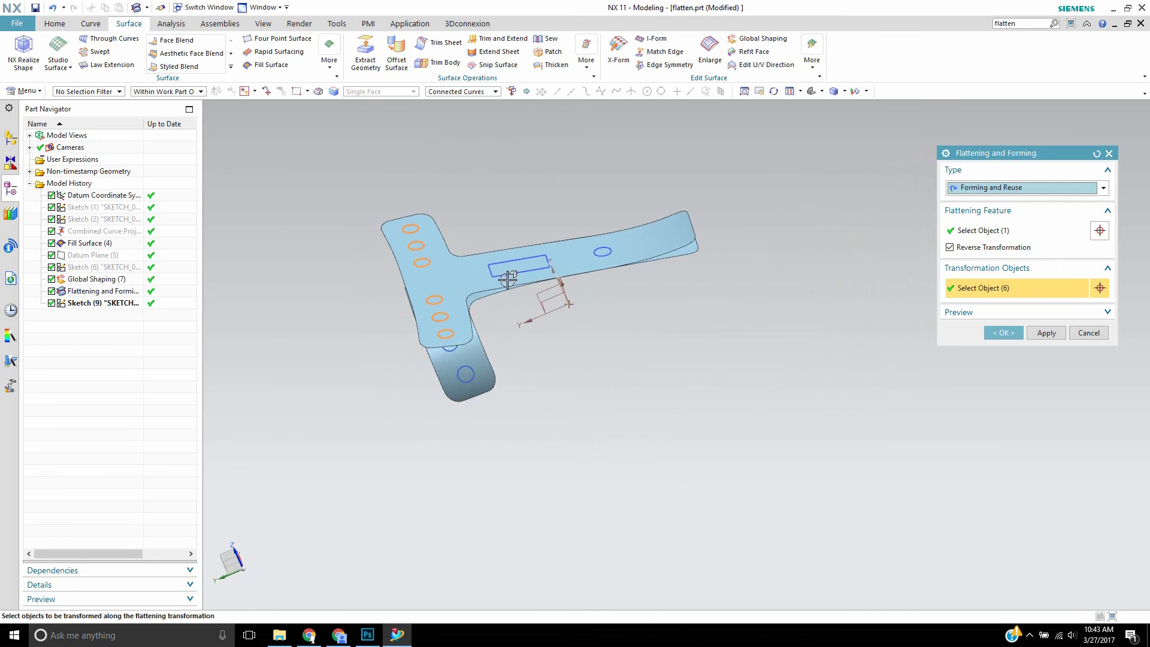
{"action": "left_click", "coordinate": [486, 271]}
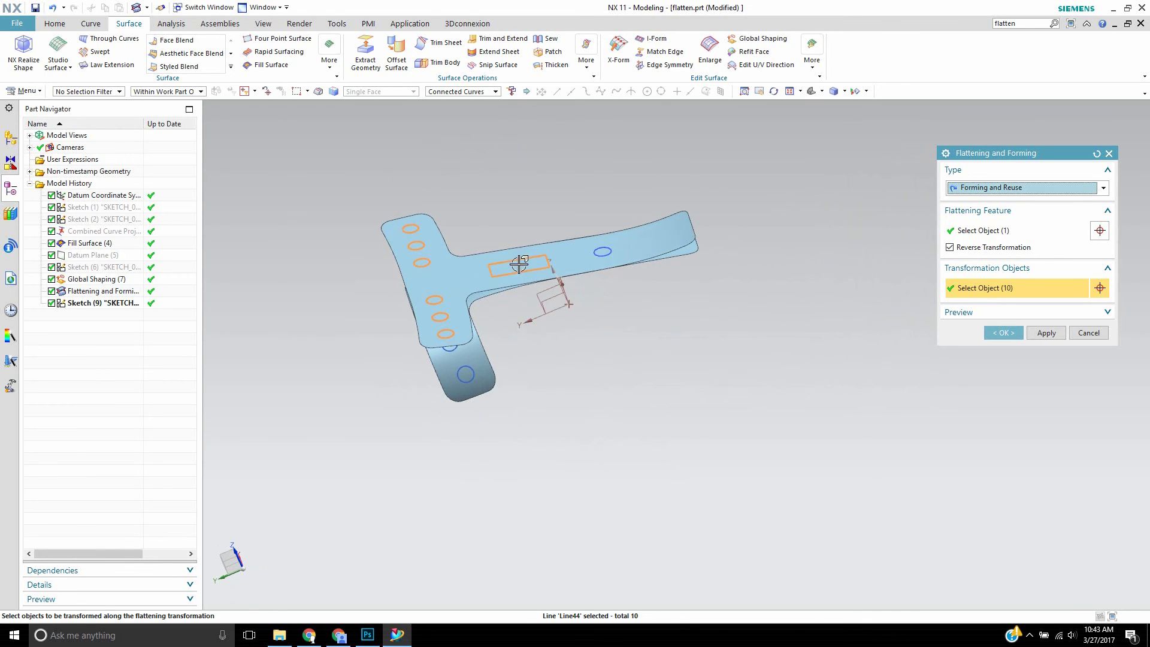
{"action": "middle_click_drag", "start_coordinate": [529, 187], "coordinate": [587, 236]}
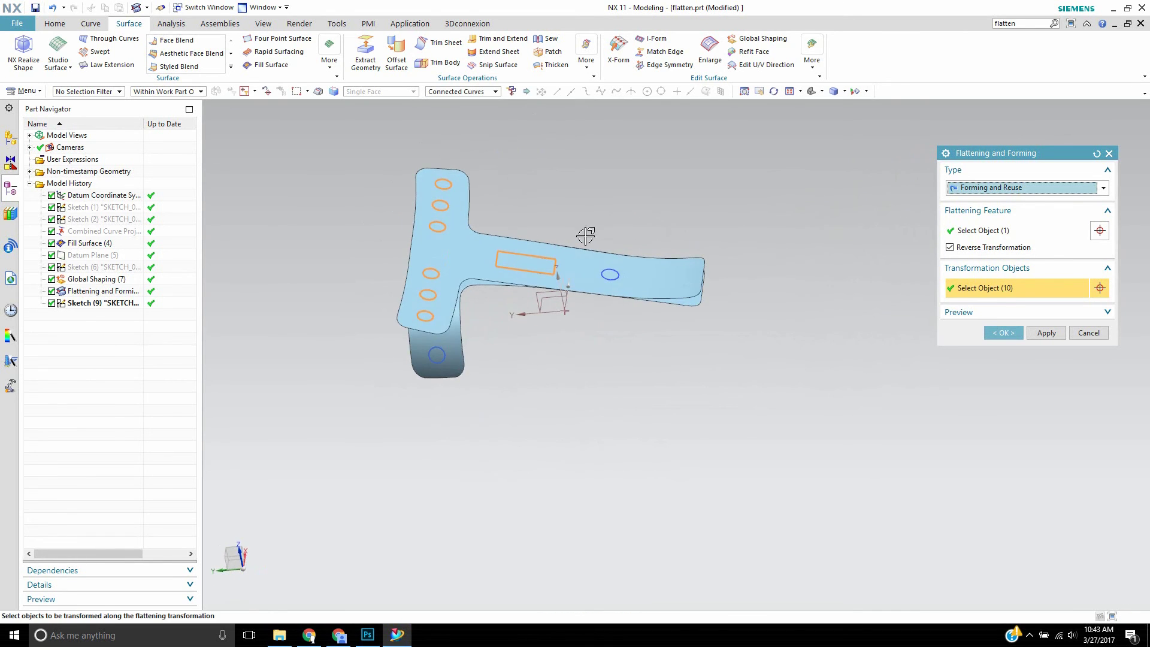
{"action": "middle_click_drag", "start_coordinate": [717, 224], "coordinate": [677, 151]}
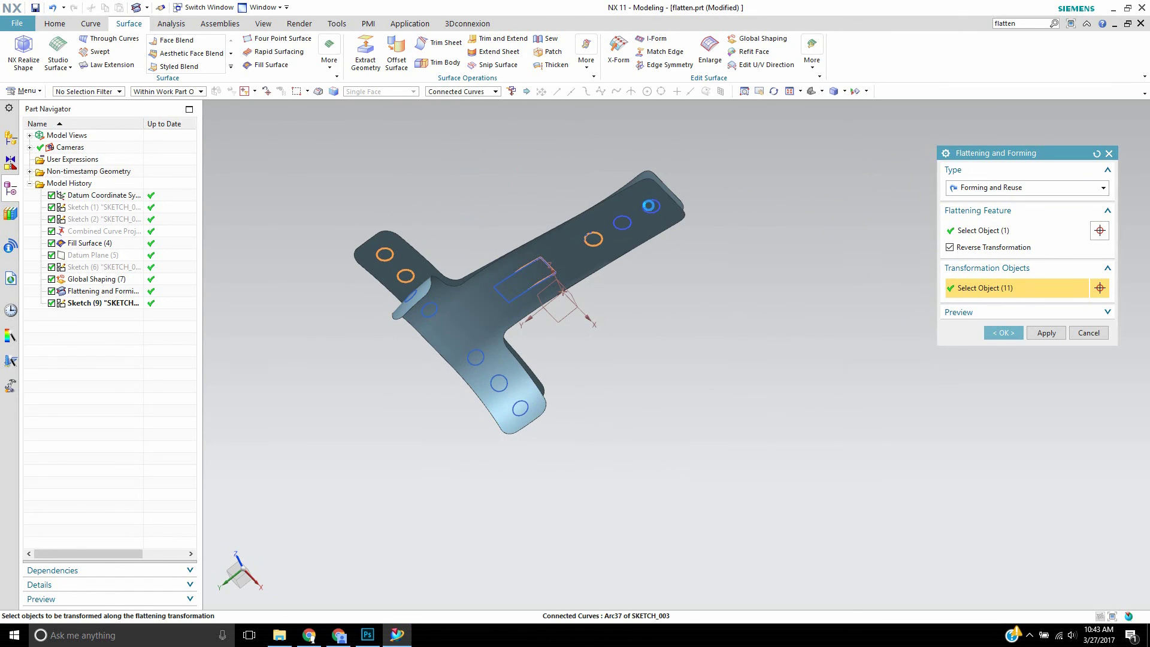
{"action": "left_click", "coordinate": [651, 200]}
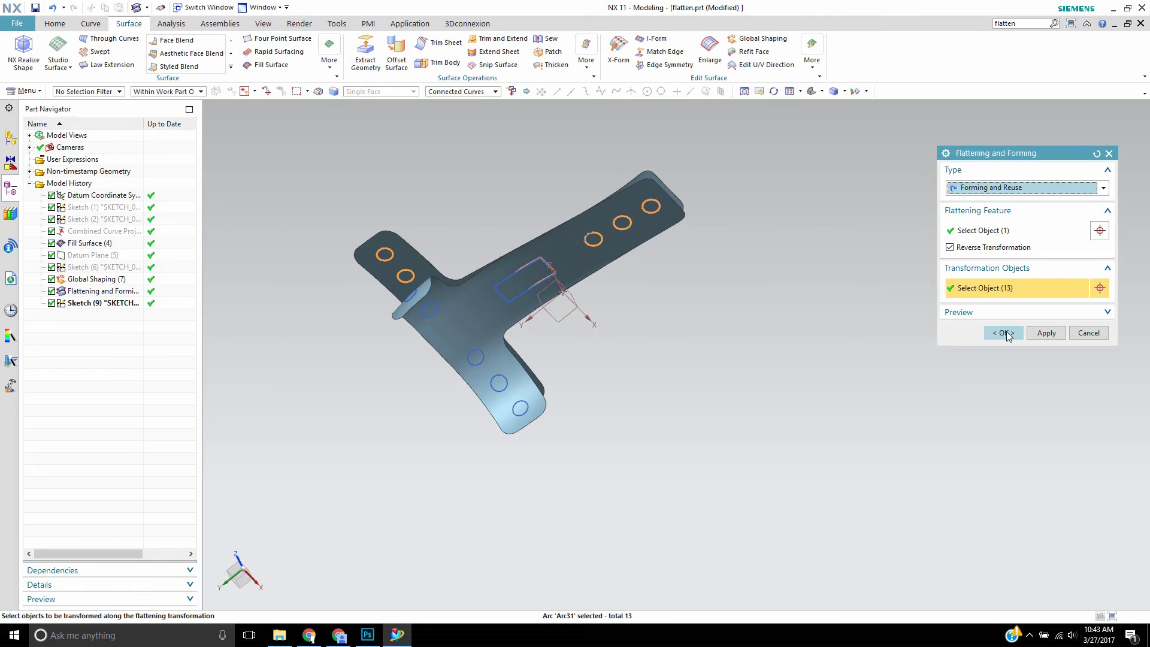
{"action": "left_click", "coordinate": [1006, 334]}
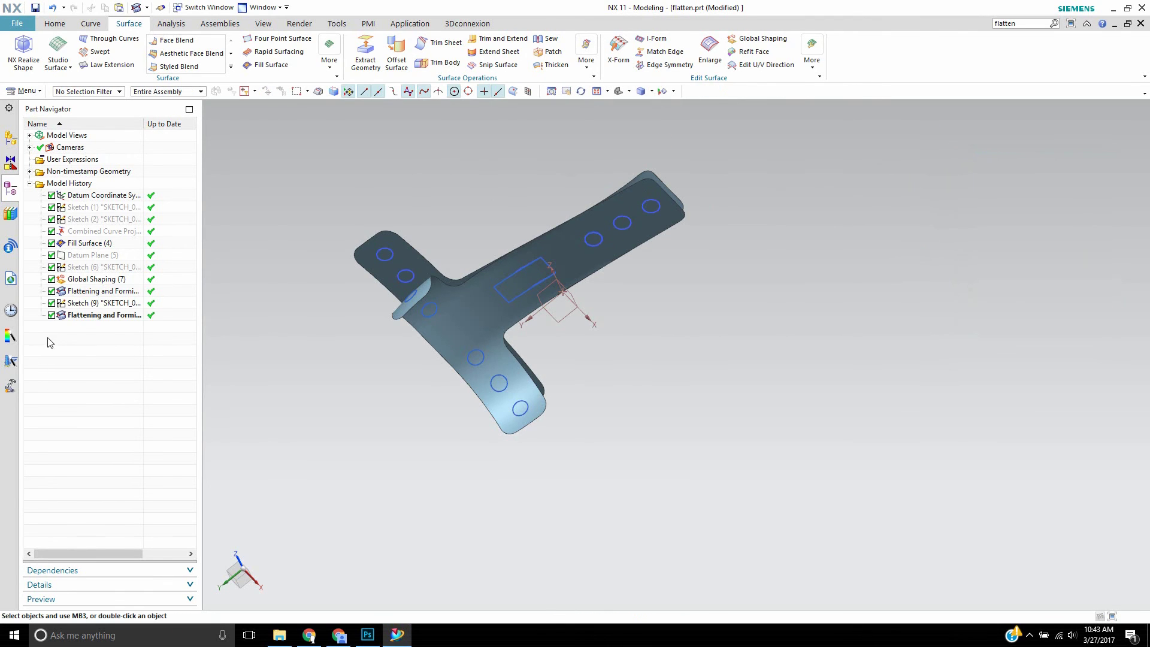
Step: Hide Flattening and Forming (8) and Sketch (9), leaving the curved sheet with its formed curves
{"action": "right_click", "coordinate": [82, 292]}
{"action": "left_click", "coordinate": [99, 296]}
{"action": "right_click", "coordinate": [85, 303]}
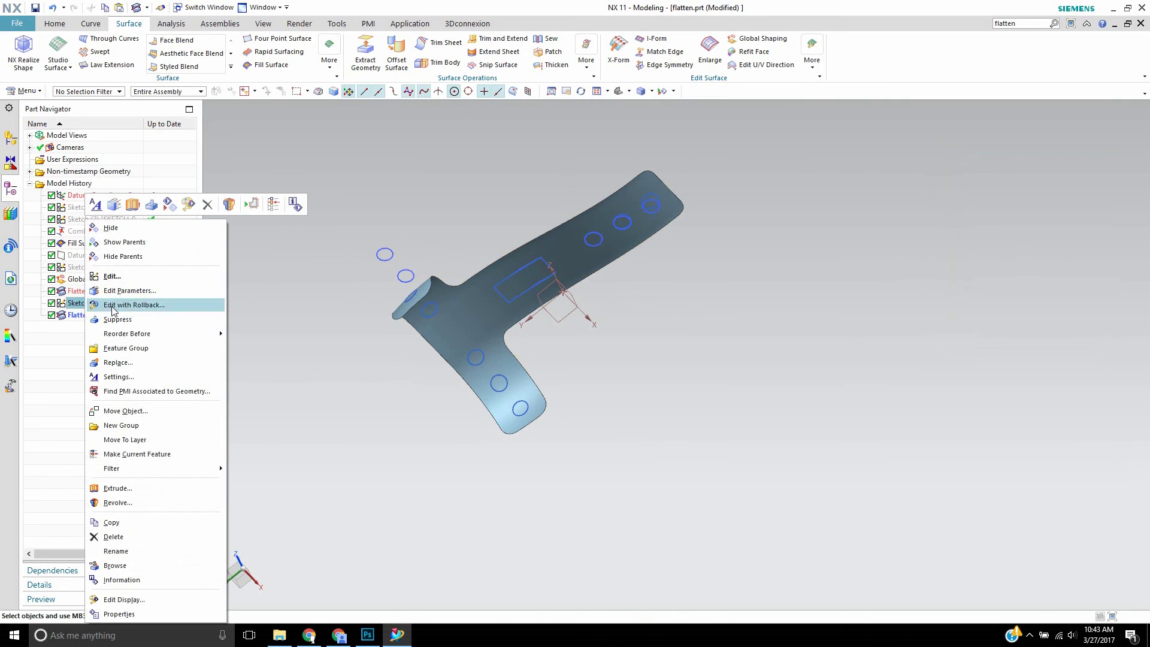
{"action": "left_click", "coordinate": [111, 227]}
{"action": "mouse_move", "coordinate": [436, 187]}
{"action": "middle_mouse_down"}
{"action": "mouse_move", "coordinate": [430, 283]}
{"action": "mouse_move", "coordinate": [411, 324]}
{"action": "mouse_move", "coordinate": [449, 282]}
{"action": "mouse_move", "coordinate": [530, 230]}
{"action": "mouse_move", "coordinate": [531, 248]}
{"action": "mouse_move", "coordinate": [609, 201]}
{"action": "mouse_move", "coordinate": [747, 254]}
{"action": "mouse_move", "coordinate": [748, 319]}
{"action": "mouse_move", "coordinate": [483, 359]}
{"action": "mouse_move", "coordinate": [603, 287]}
{"action": "mouse_move", "coordinate": [598, 236]}
{"action": "mouse_move", "coordinate": [559, 270]}
{"action": "mouse_move", "coordinate": [584, 263]}
{"action": "middle_mouse_up"}
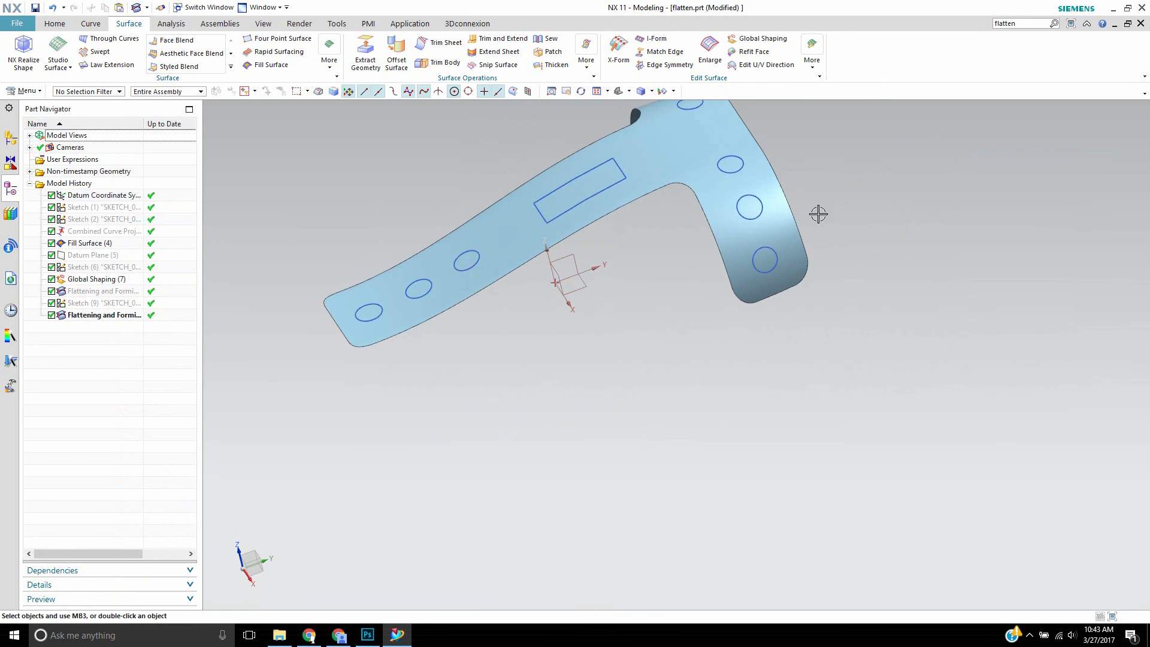
{"action": "left_click", "coordinate": [105, 302]}
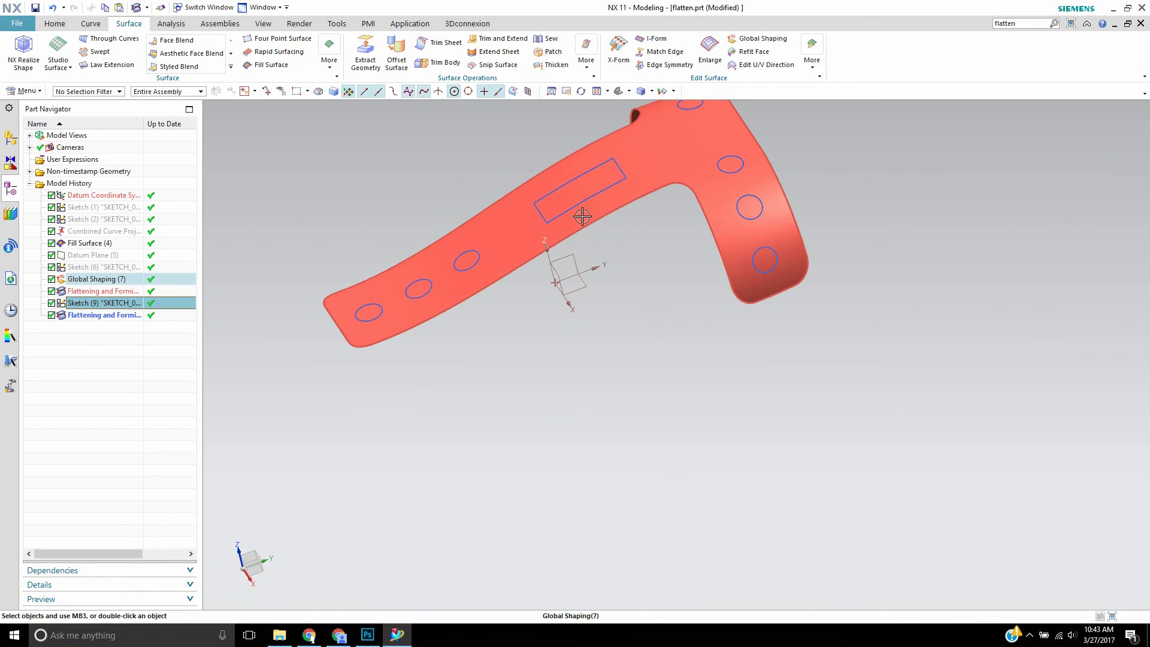
{"action": "mouse_move", "coordinate": [537, 323]}
{"action": "middle_mouse_down"}
{"action": "mouse_move", "coordinate": [554, 257]}
{"action": "mouse_move", "coordinate": [531, 326]}
{"action": "middle_mouse_up"}
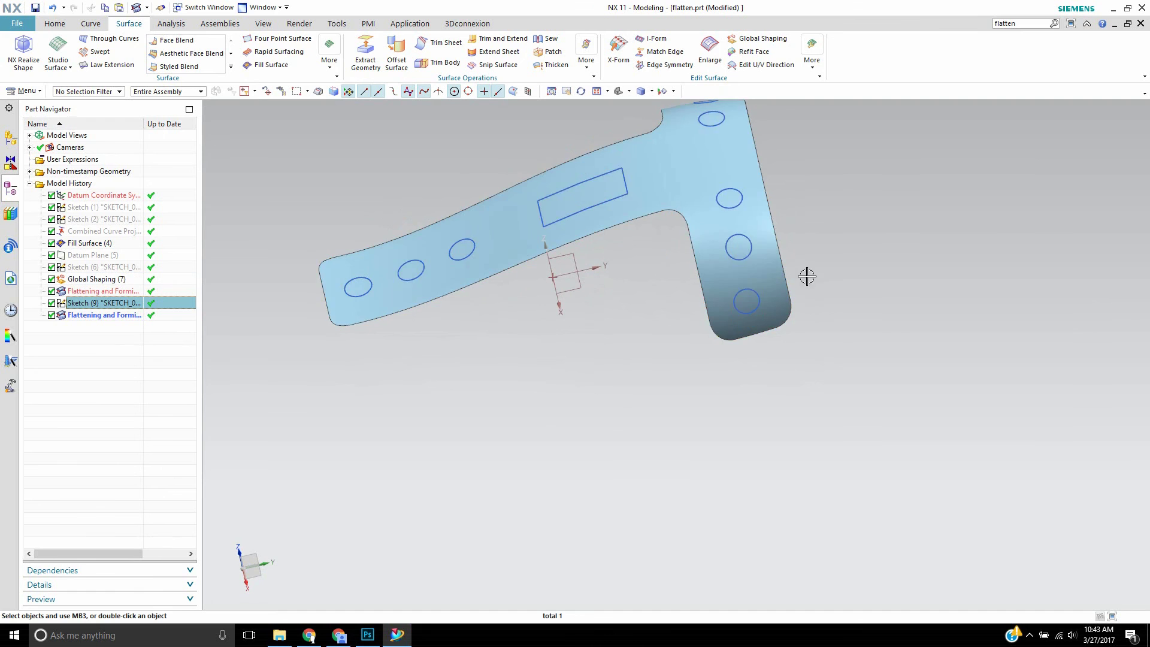
{"action": "middle_click_drag", "start_coordinate": [833, 236], "coordinate": [832, 198]}
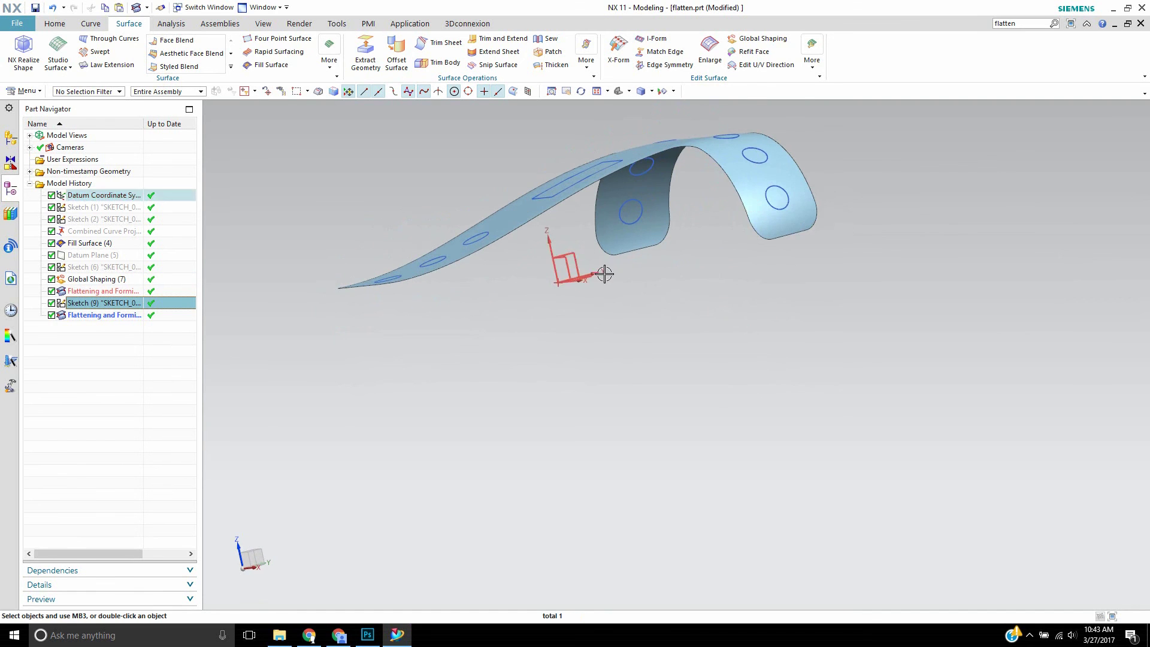
{"action": "middle_click_drag", "start_coordinate": [595, 269], "coordinate": [676, 296]}
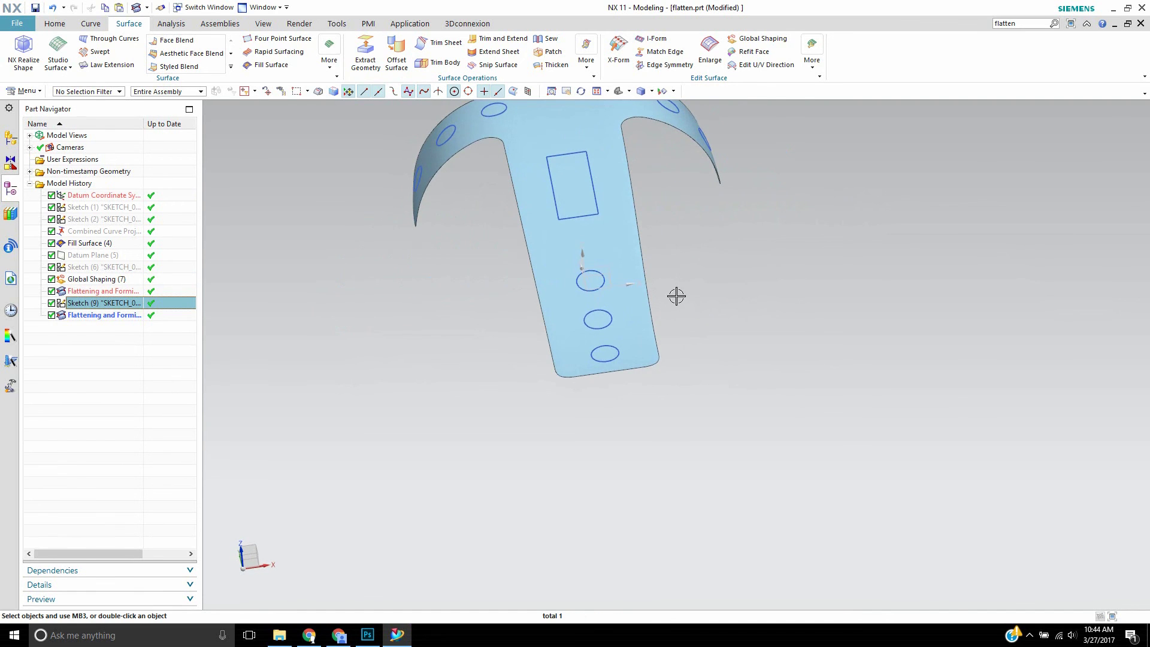